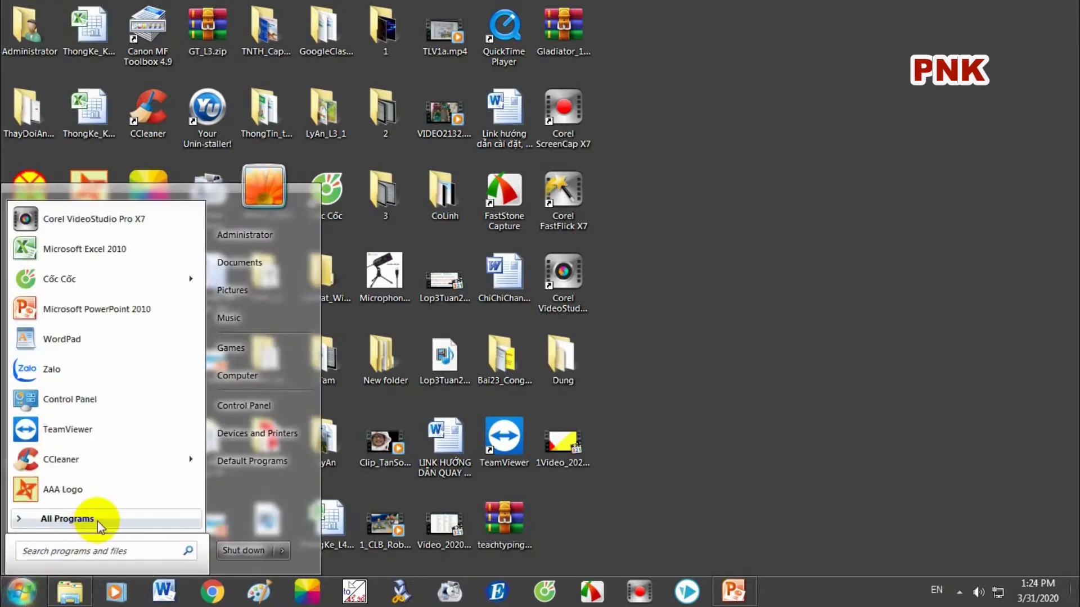
- Start WordPad from the Accessories group of the installed programs
click(67, 519)
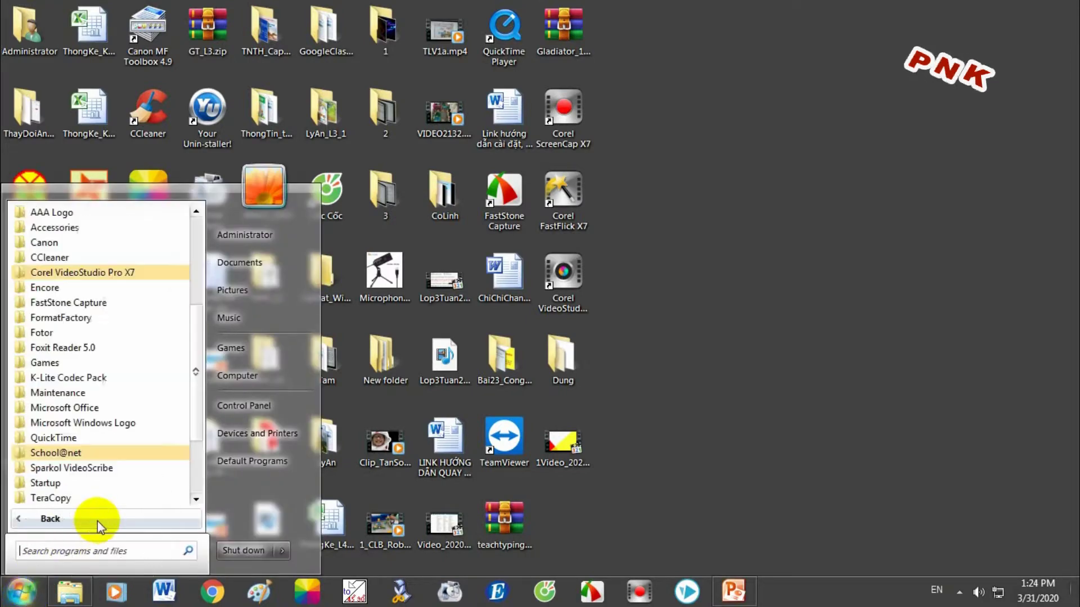
click(55, 227)
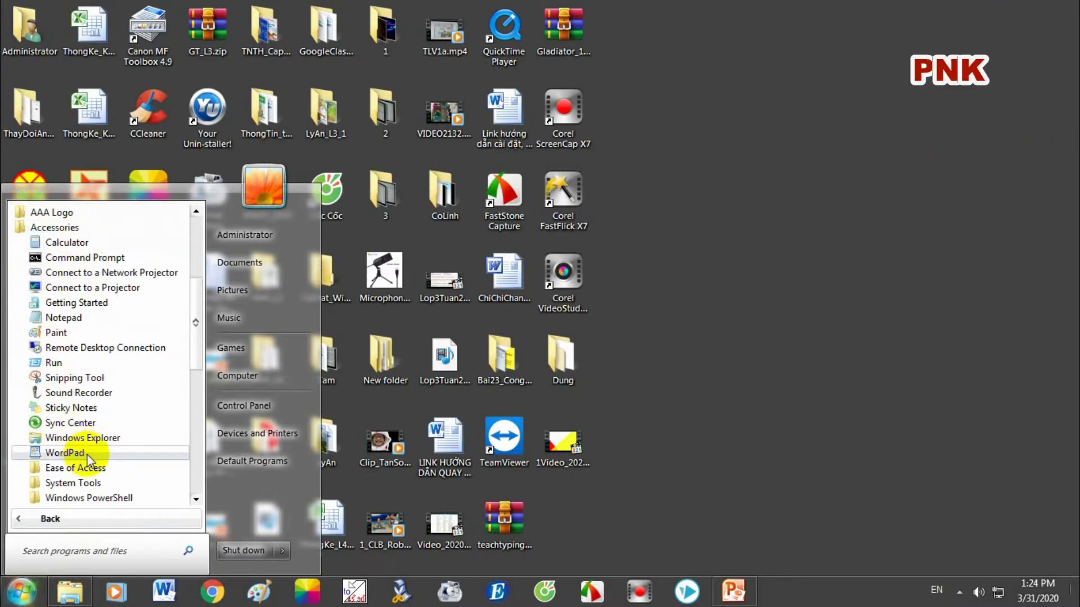
click(87, 454)
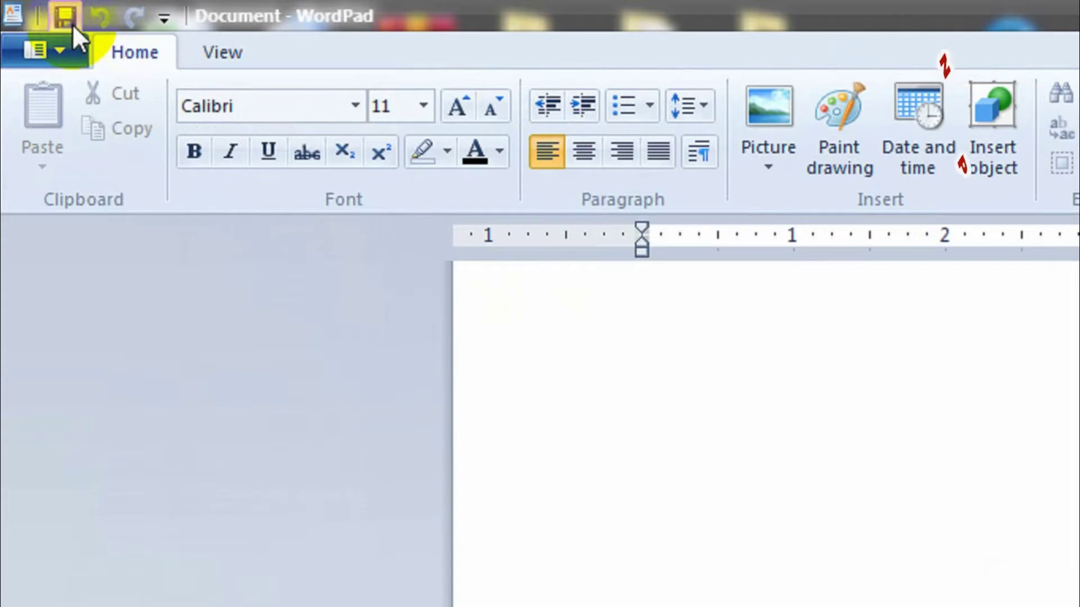
- Save the blank document to the Desktop as ChuMeo in Rich Text Format, and exit the program
click(72, 24)
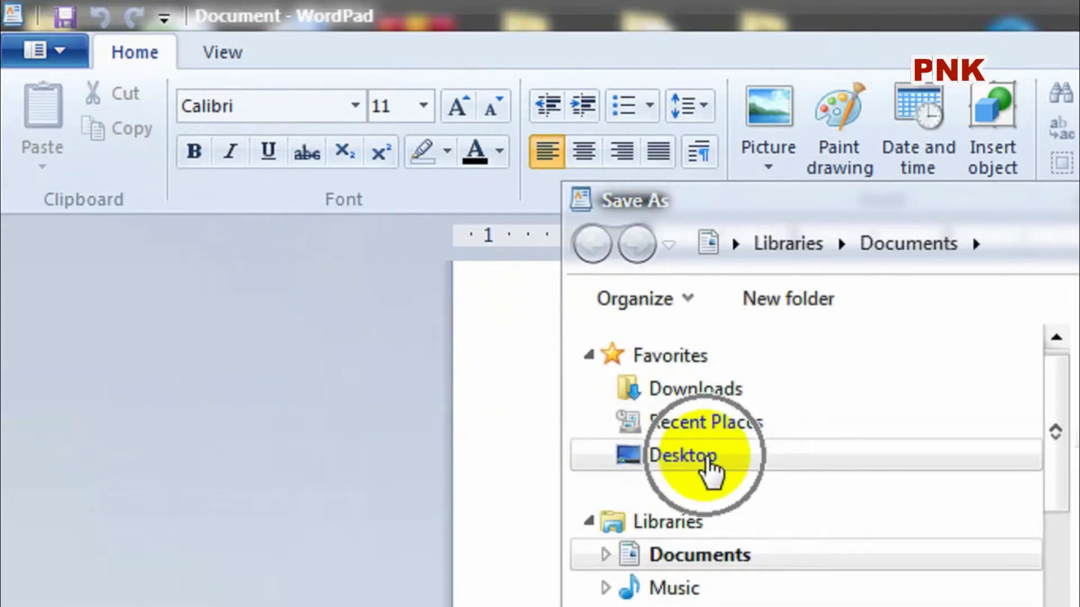
click(706, 458)
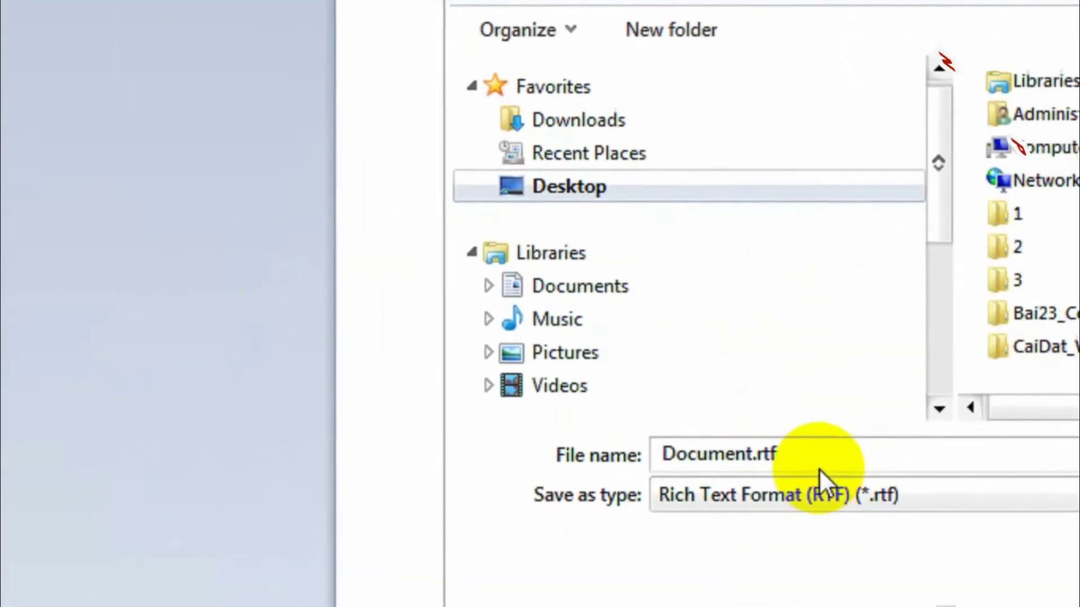
click(814, 455)
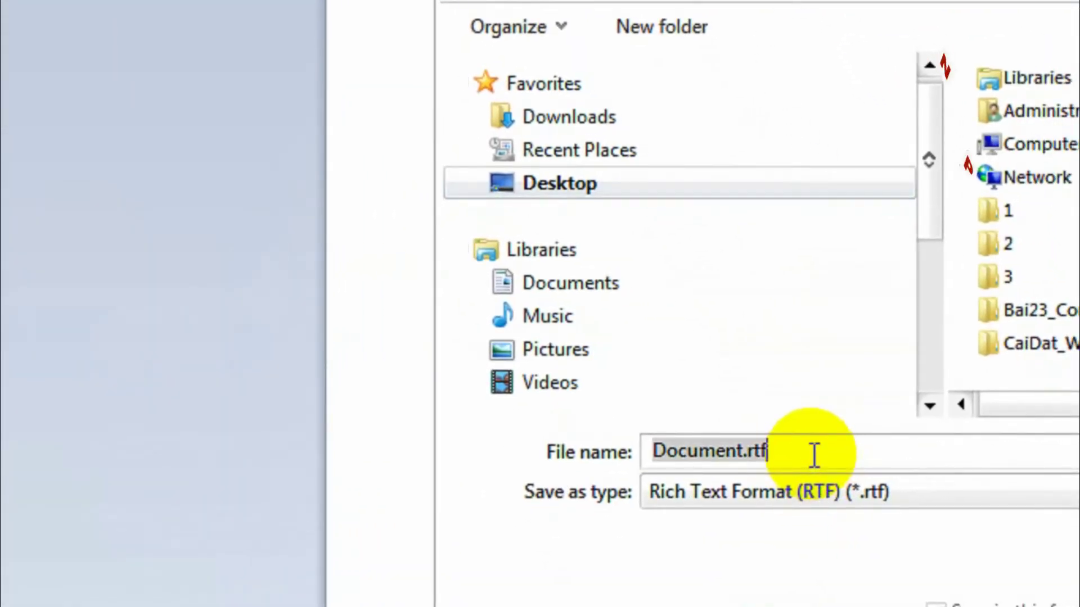
text(ChuMeo)
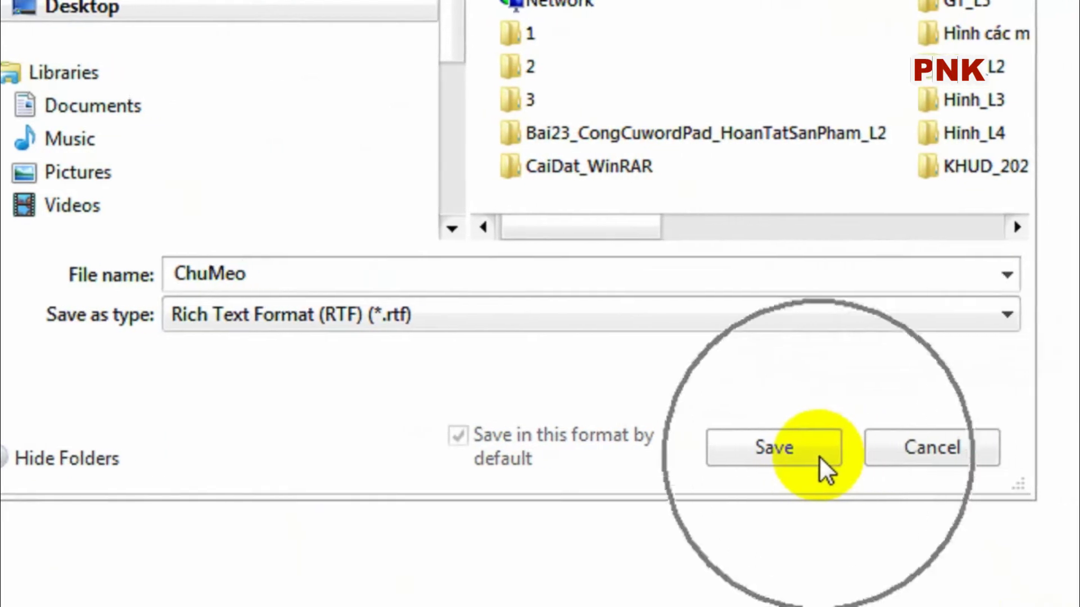
click(813, 456)
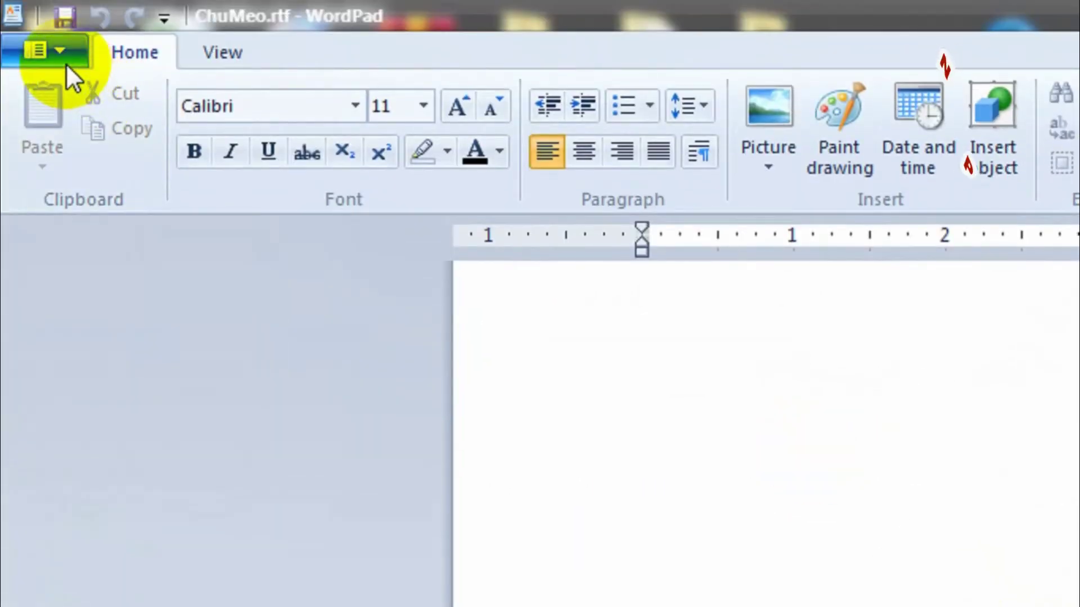
click(66, 63)
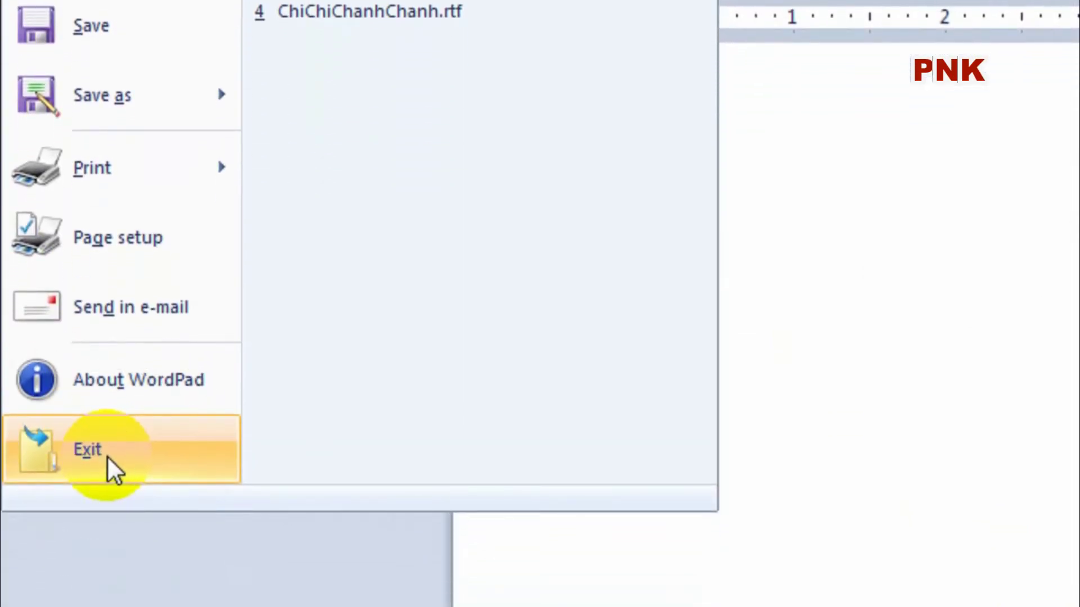
click(107, 456)
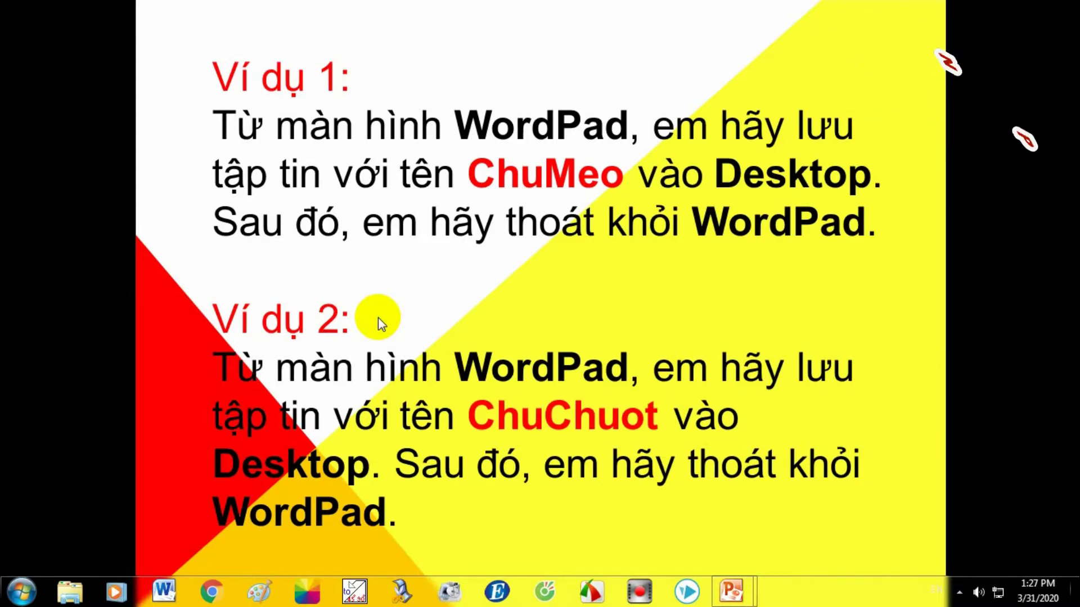
- Switch from the slide show to the desktop and start WordPad from the Accessories group
key(super+d)
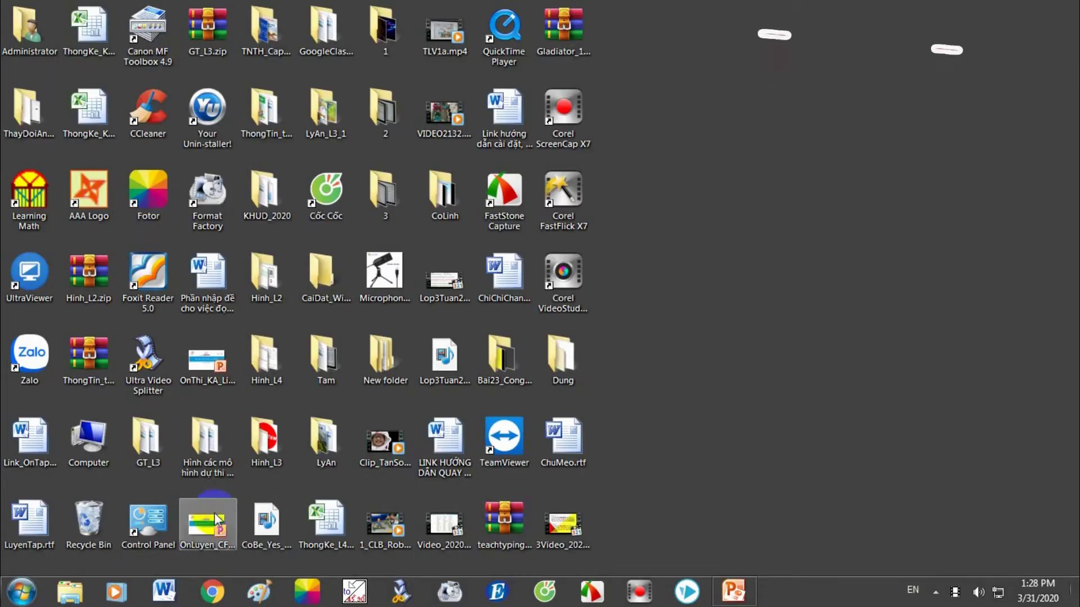
click(22, 599)
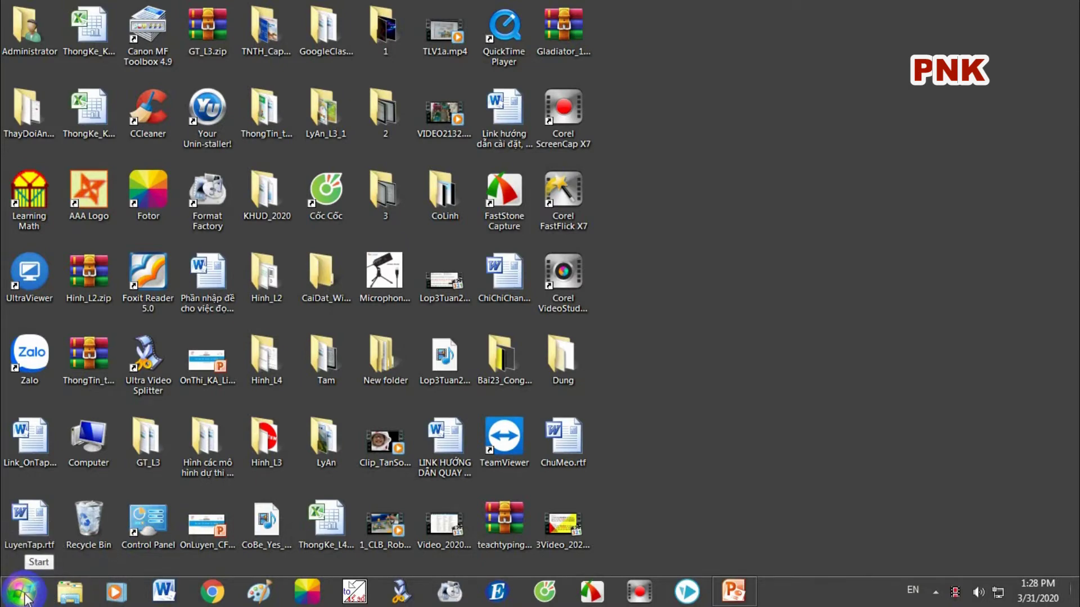
click(23, 599)
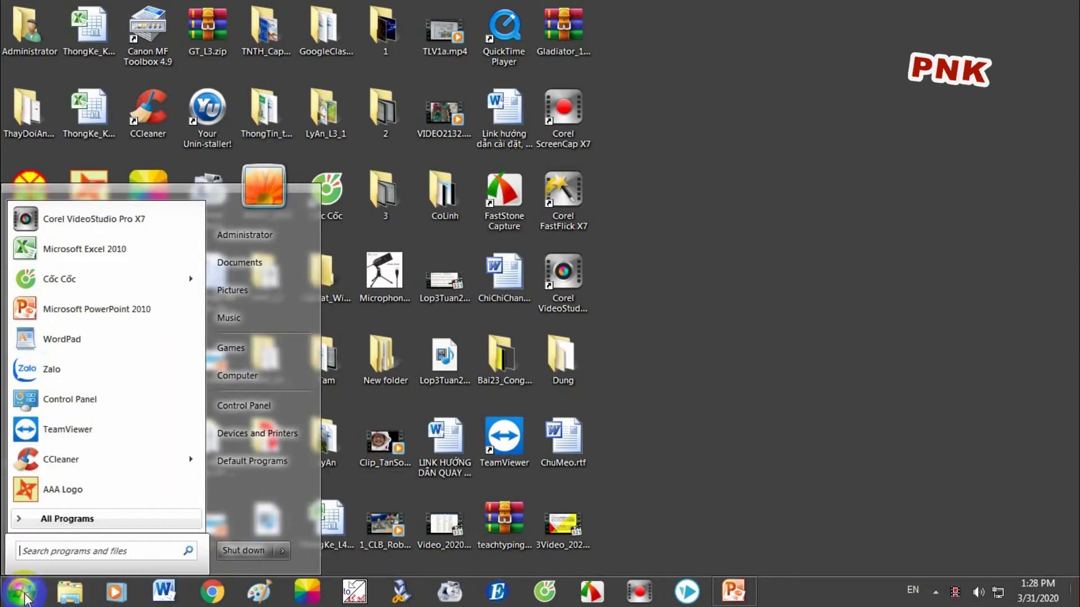
click(107, 518)
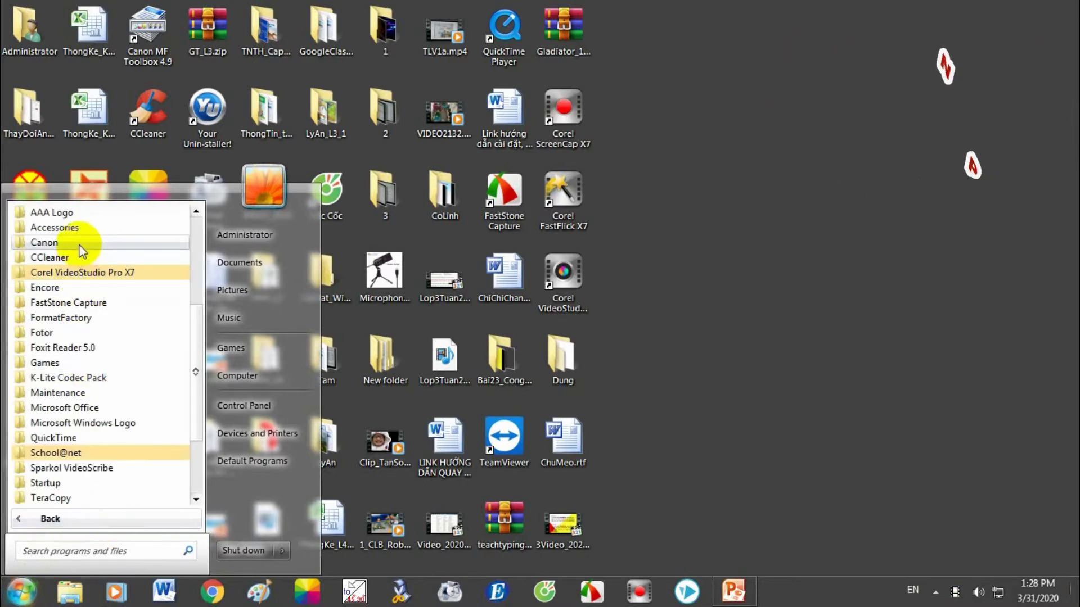
click(91, 229)
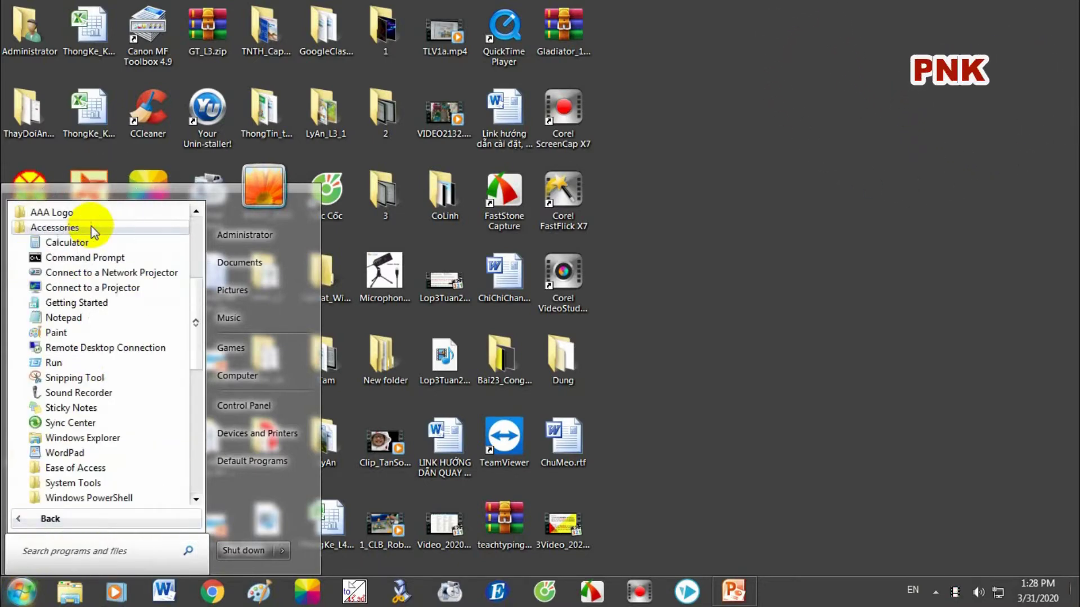
click(97, 452)
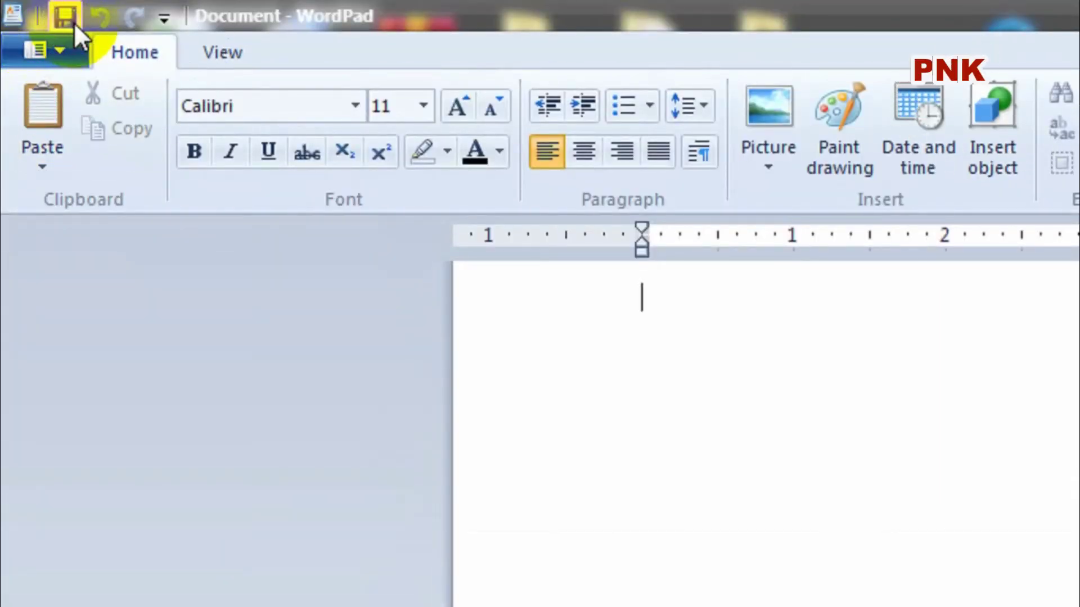
- Save the blank document to the Desktop as ChuChuot in Rich Text Format, and exit the program
click(65, 17)
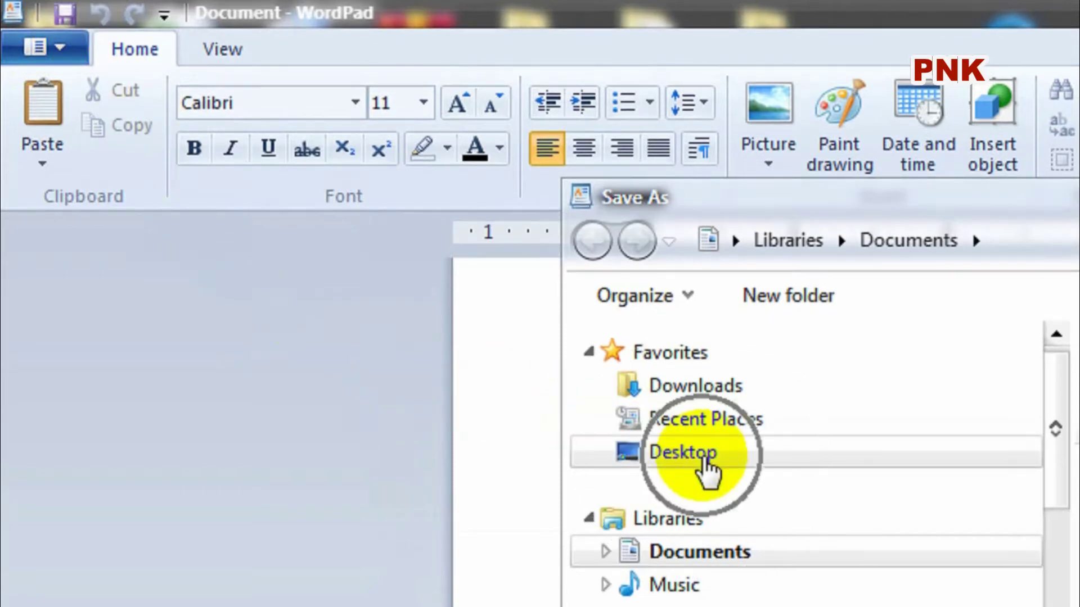
click(725, 455)
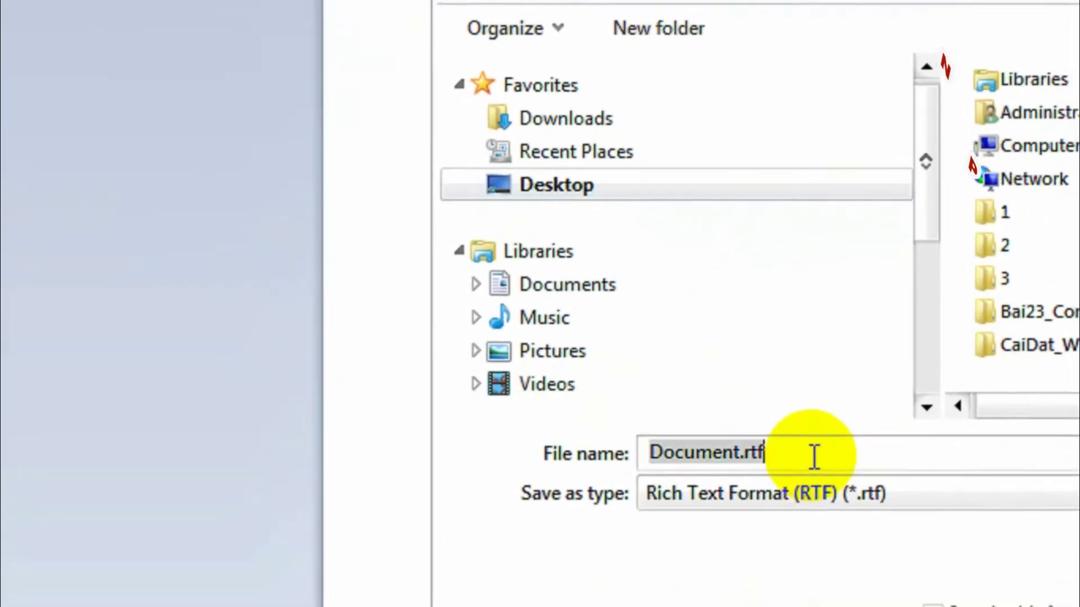
text(Chu)
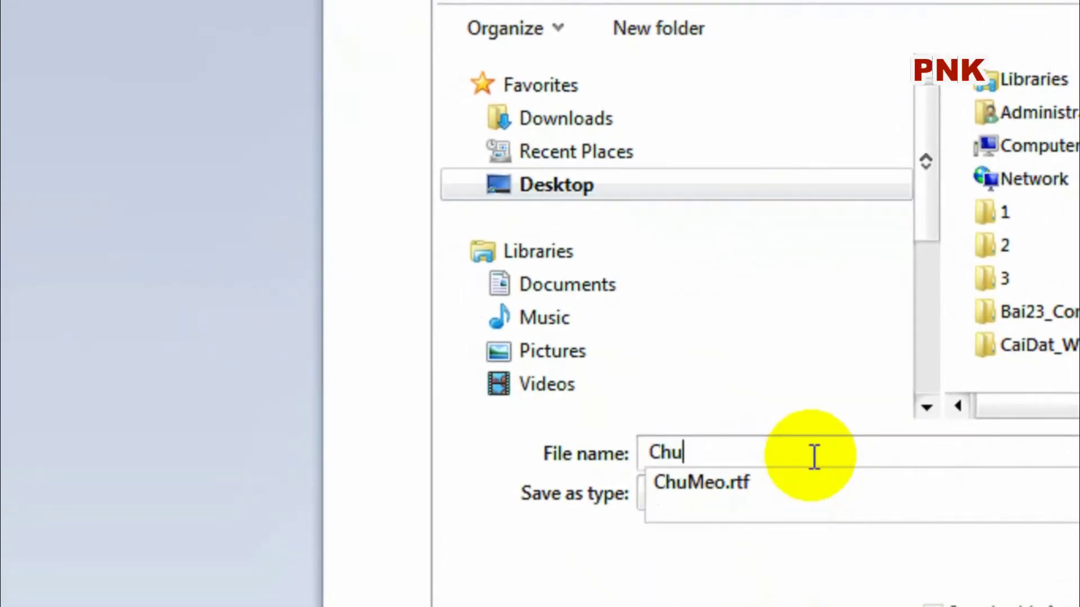
text(Chuo)
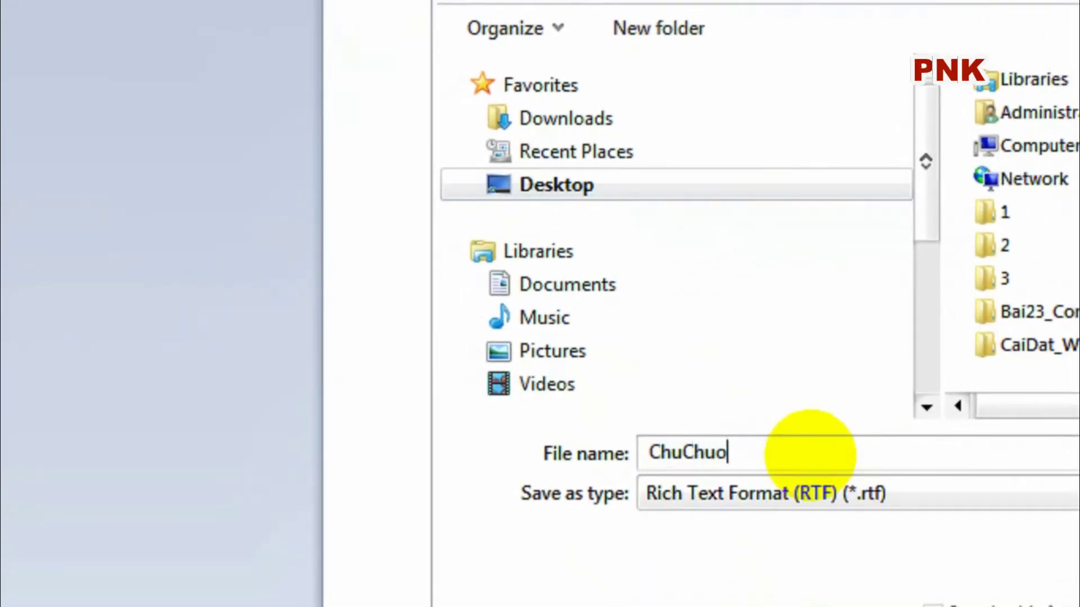
text(t)
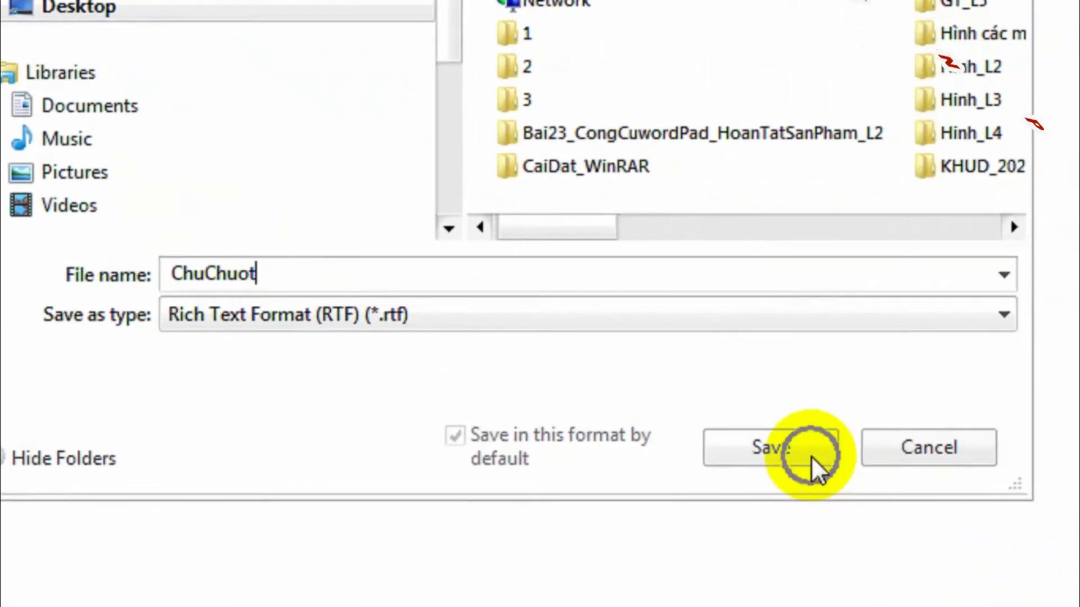
click(826, 457)
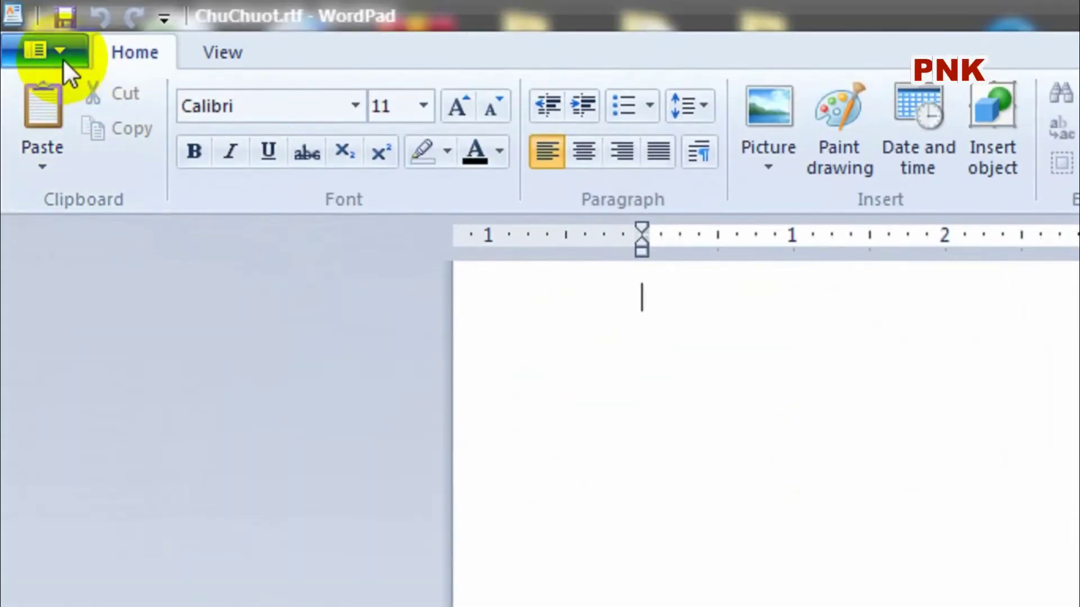
click(62, 58)
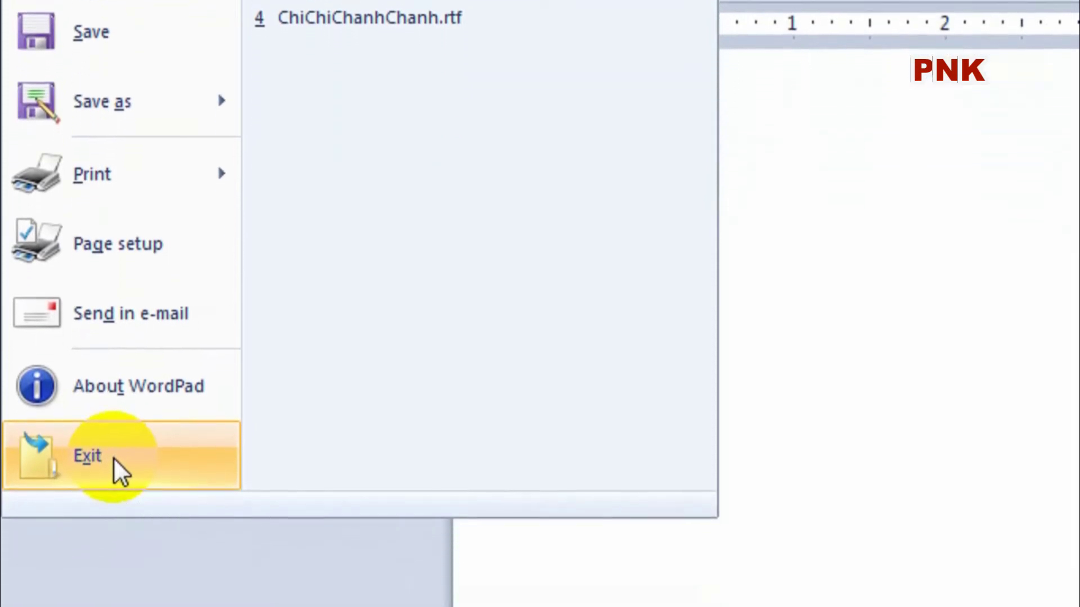
click(113, 457)
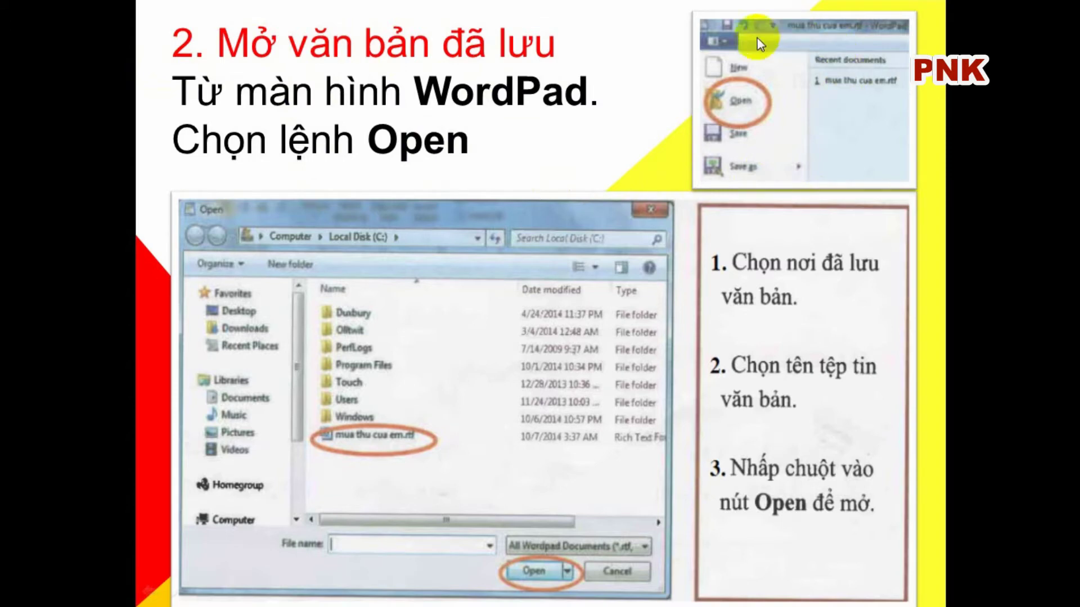
click(743, 111)
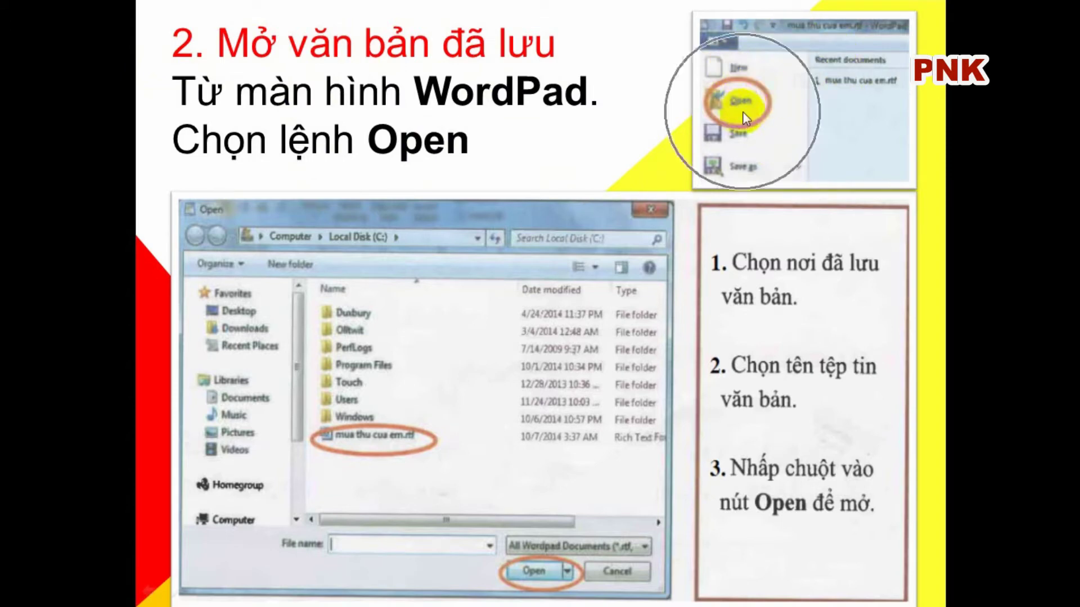
click(743, 111)
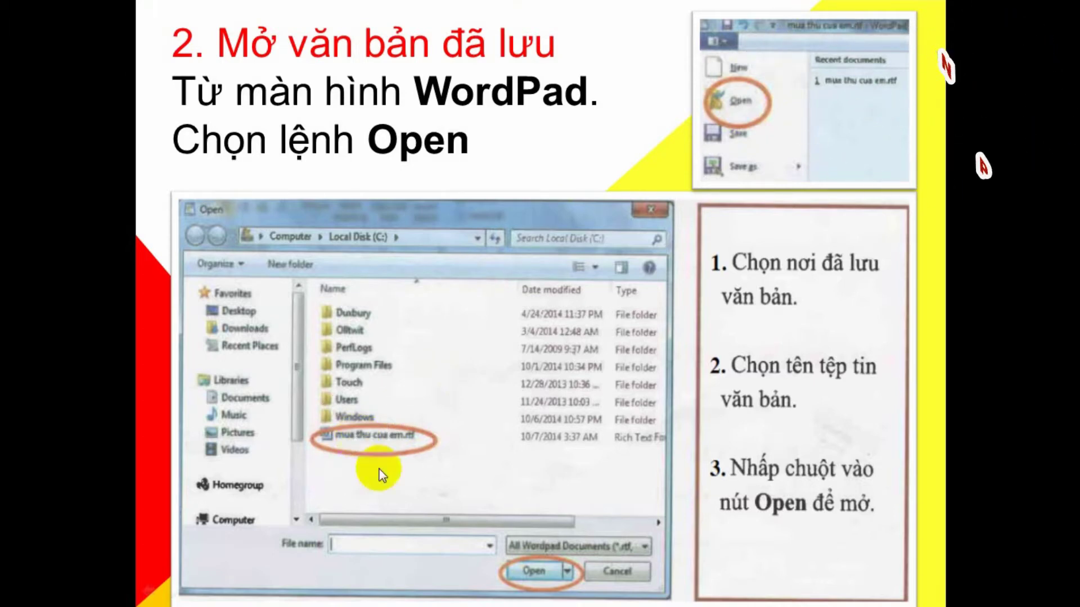
click(557, 570)
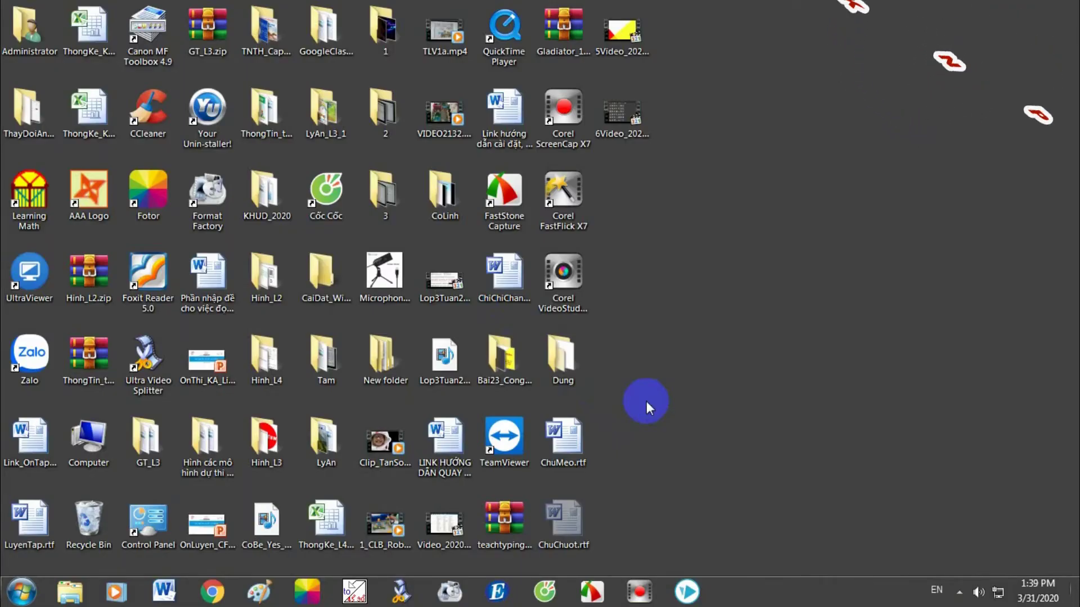
- Launch WordPad again from the Accessories program group
click(18, 598)
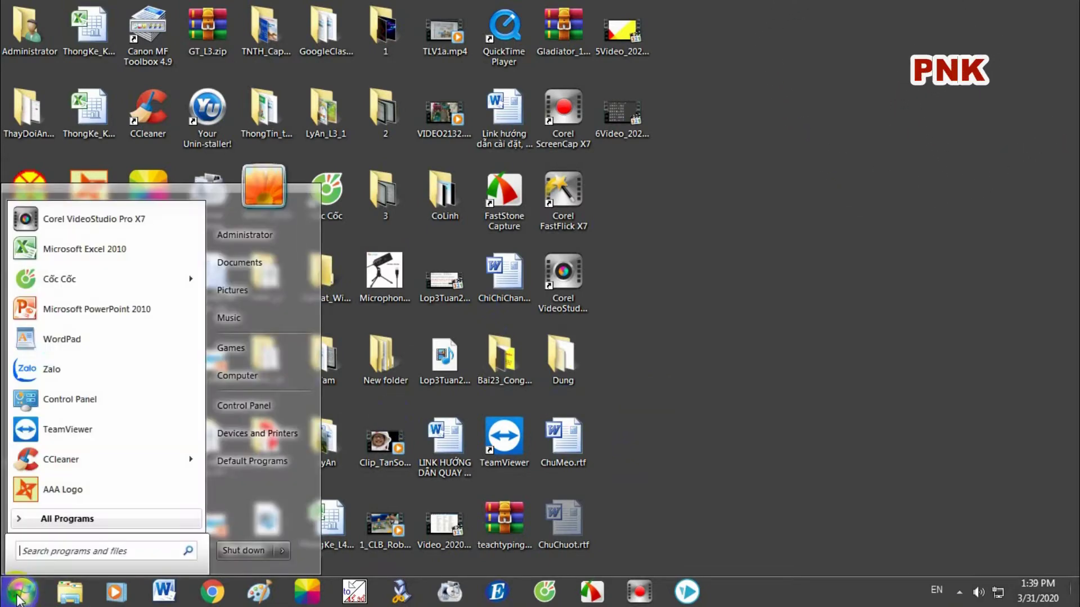
click(119, 519)
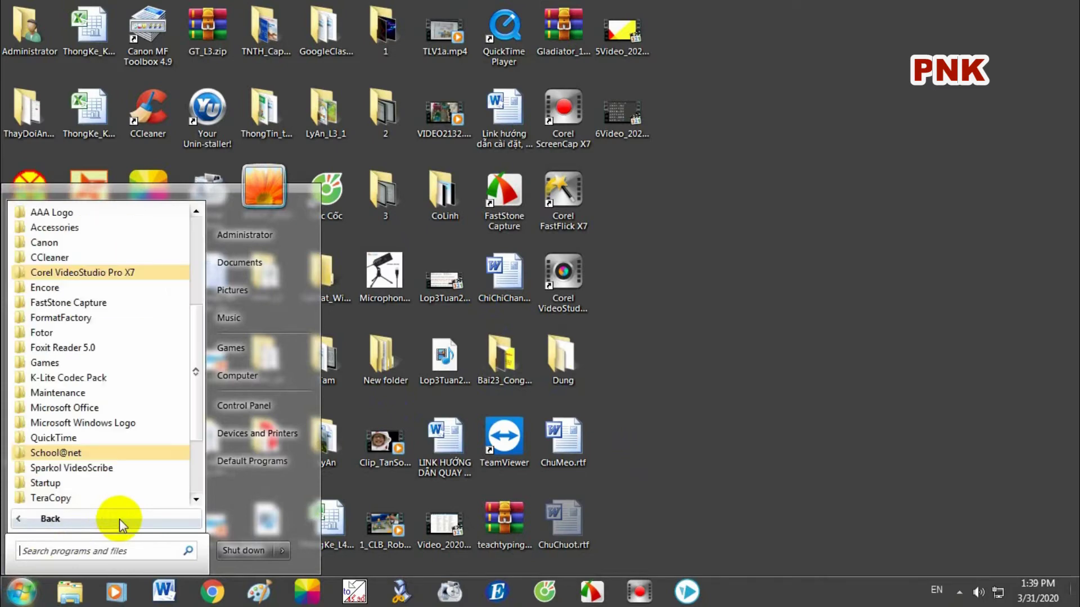
click(89, 231)
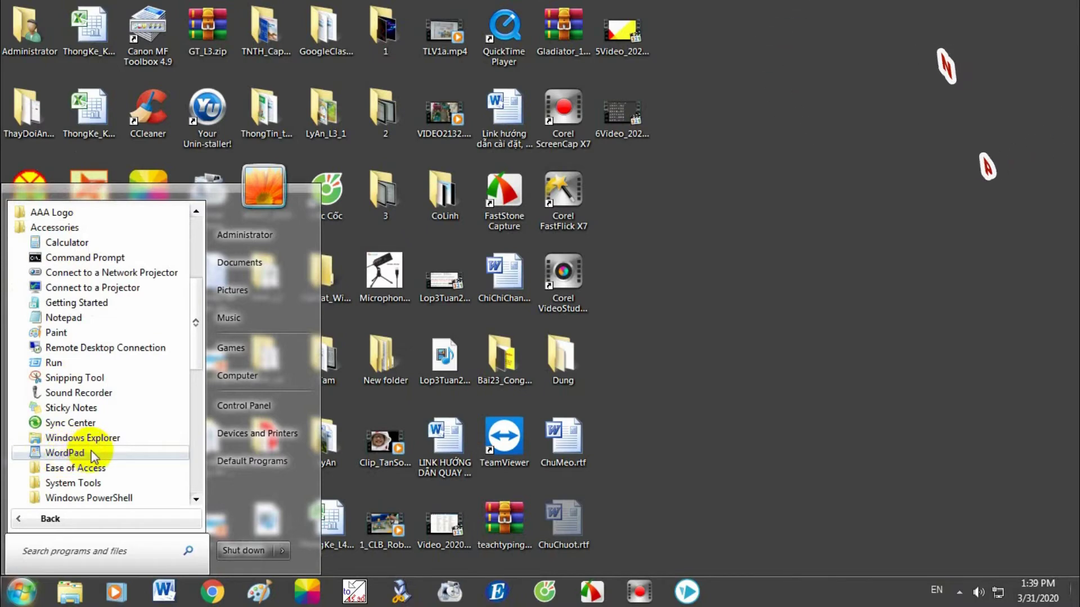
click(66, 453)
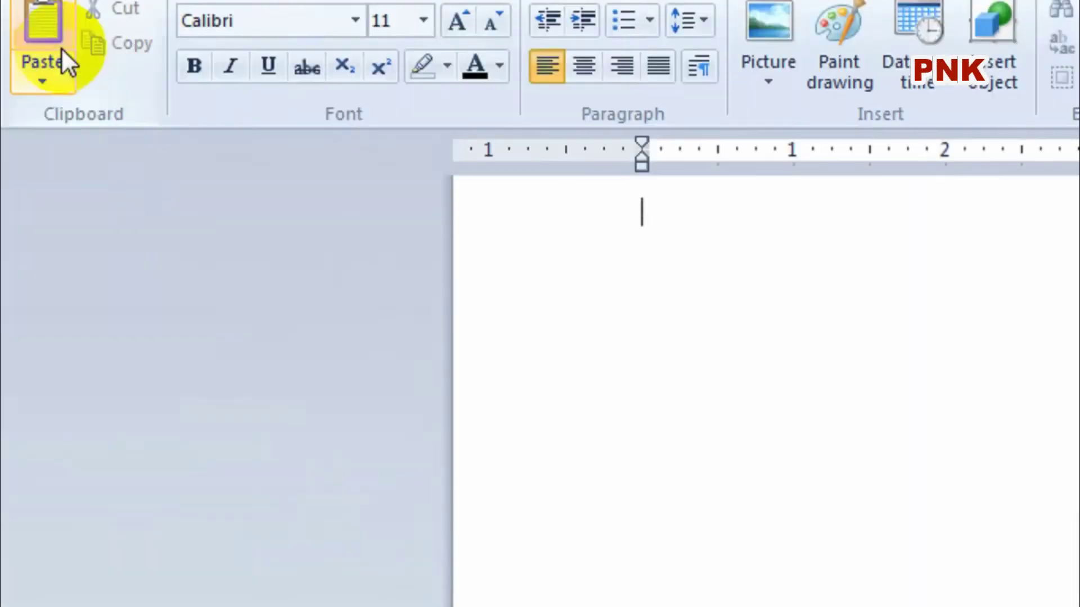
- Open the saved document ChuMeo.rtf from the Desktop
click(65, 59)
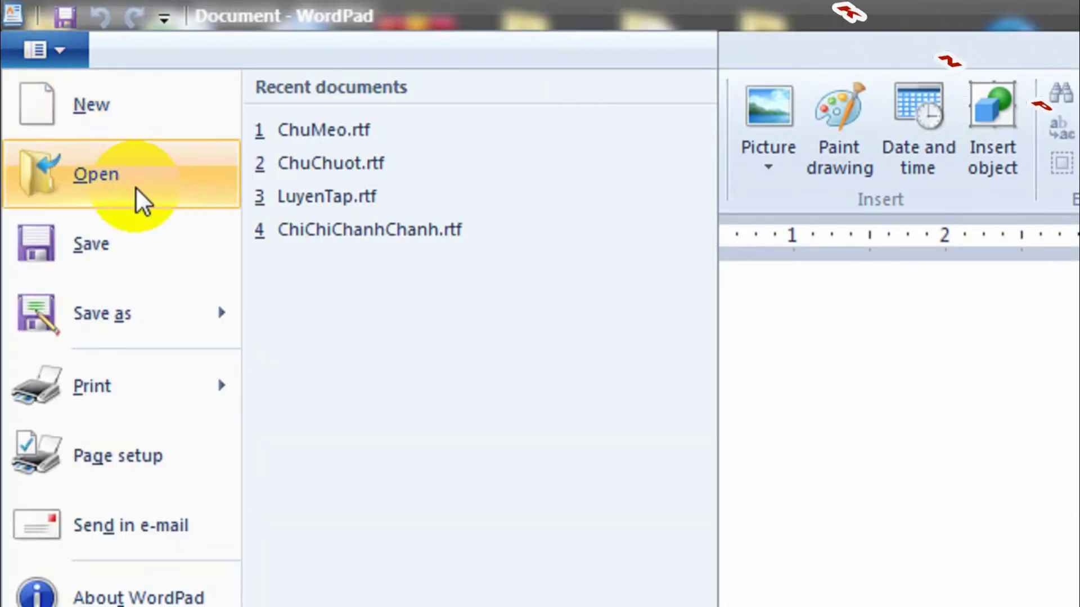
click(136, 186)
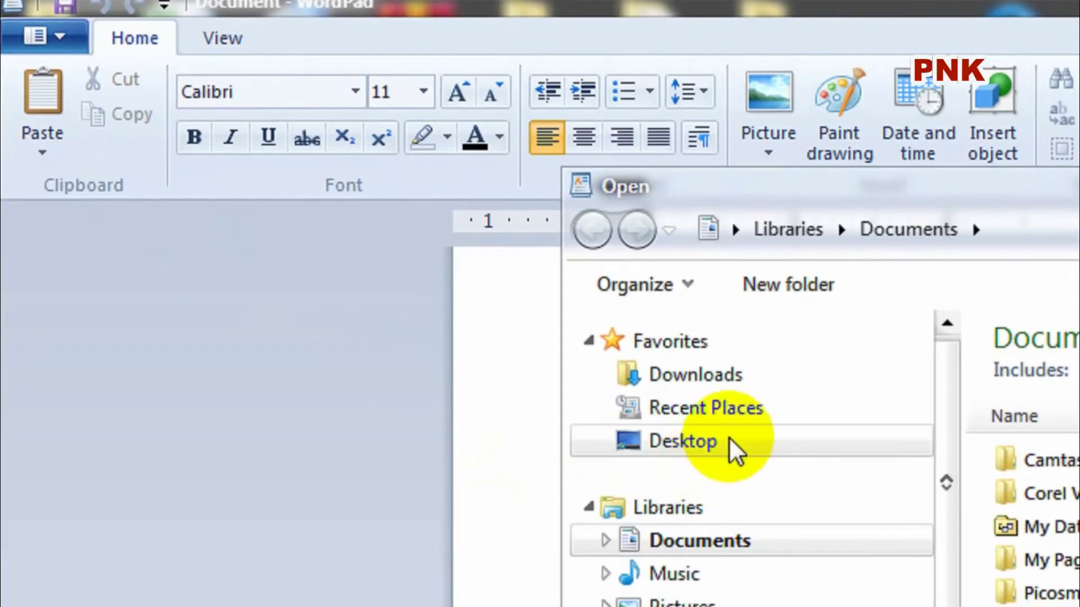
click(733, 437)
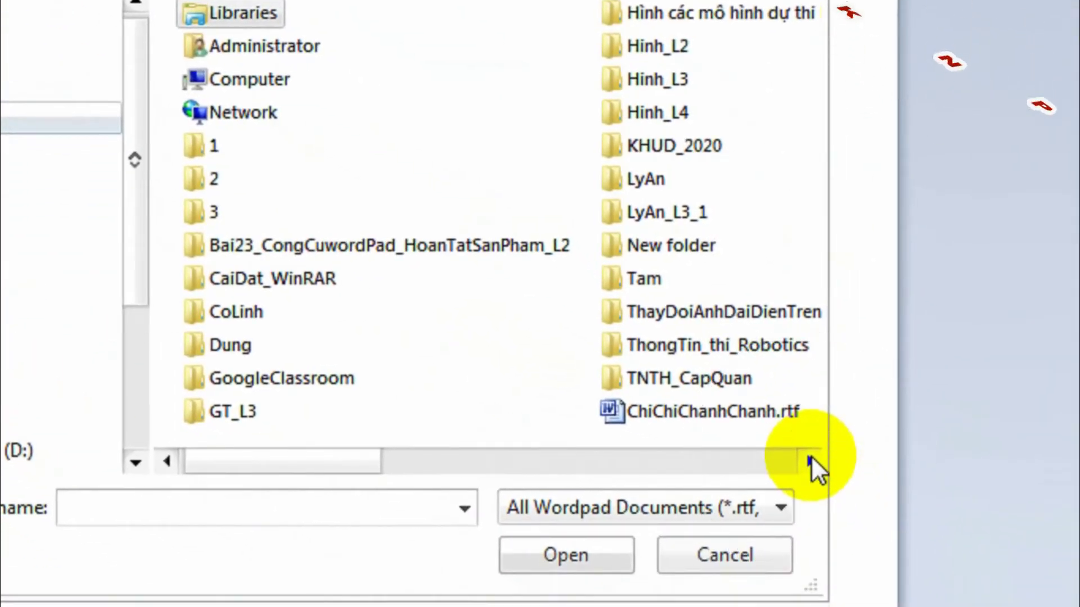
click(810, 461)
click(810, 461)
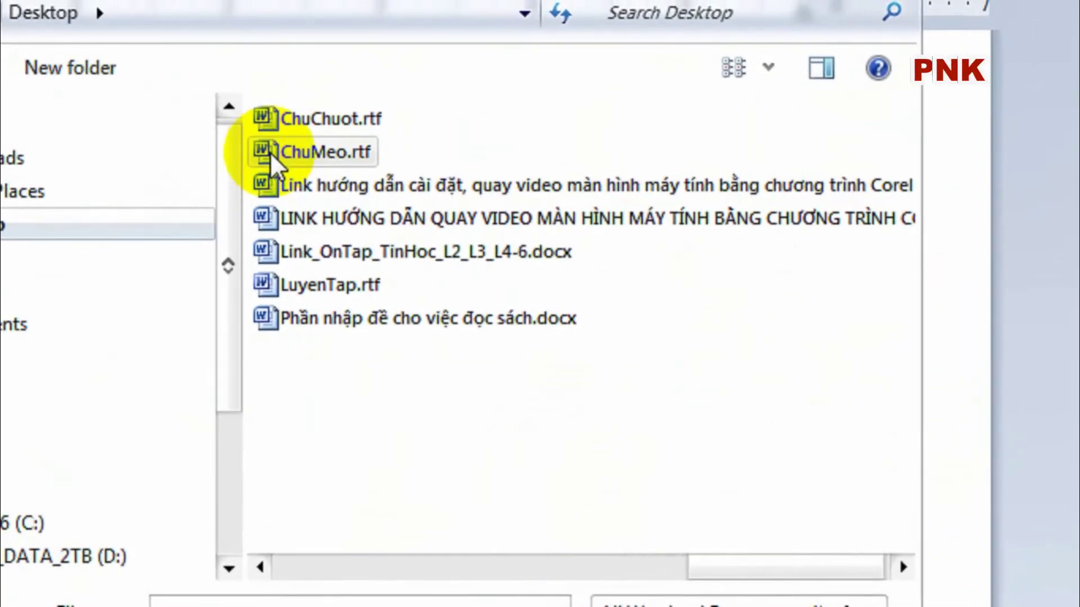
click(271, 155)
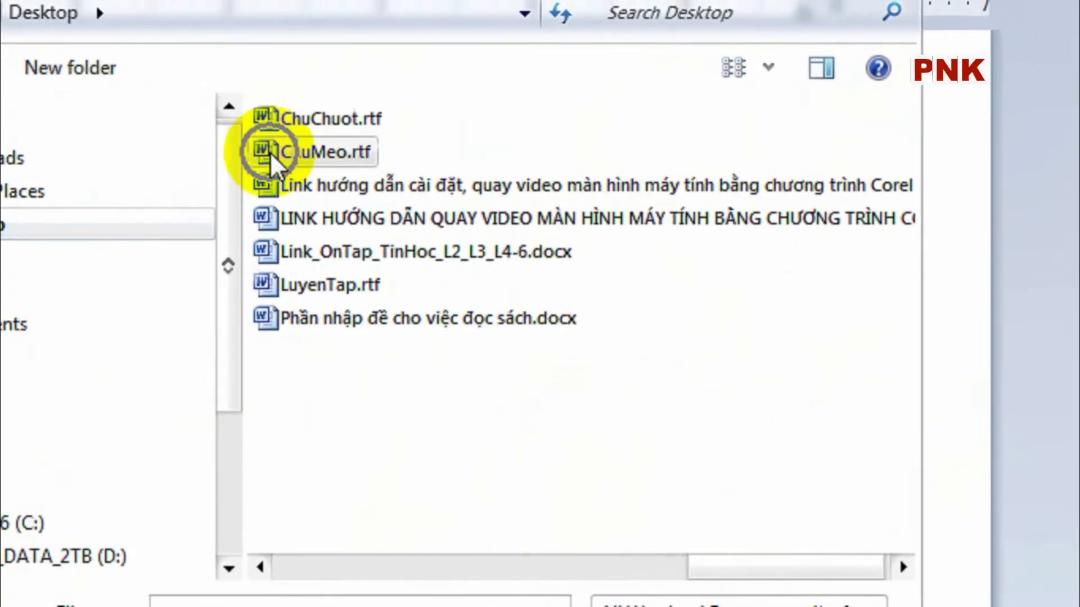
click(270, 155)
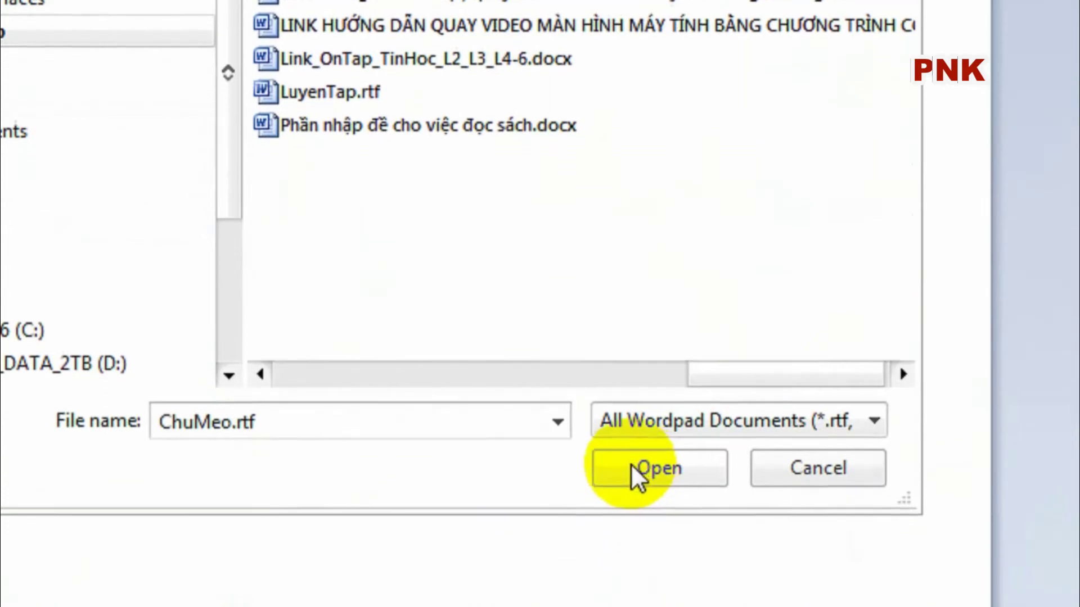
click(629, 499)
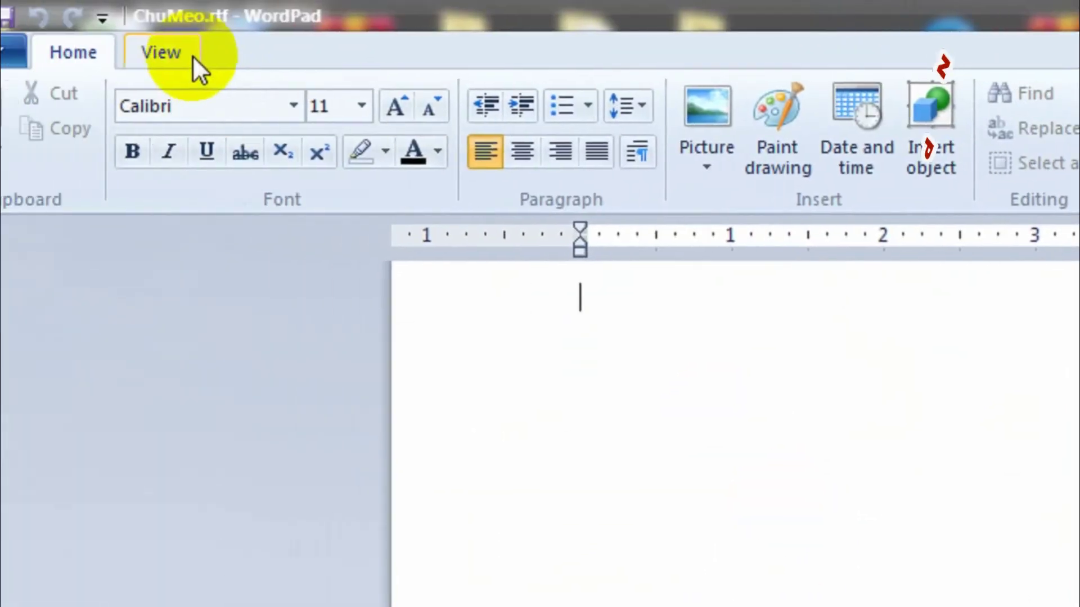
- Exit WordPad, closing the ChuMeo.rtf document
click(179, 31)
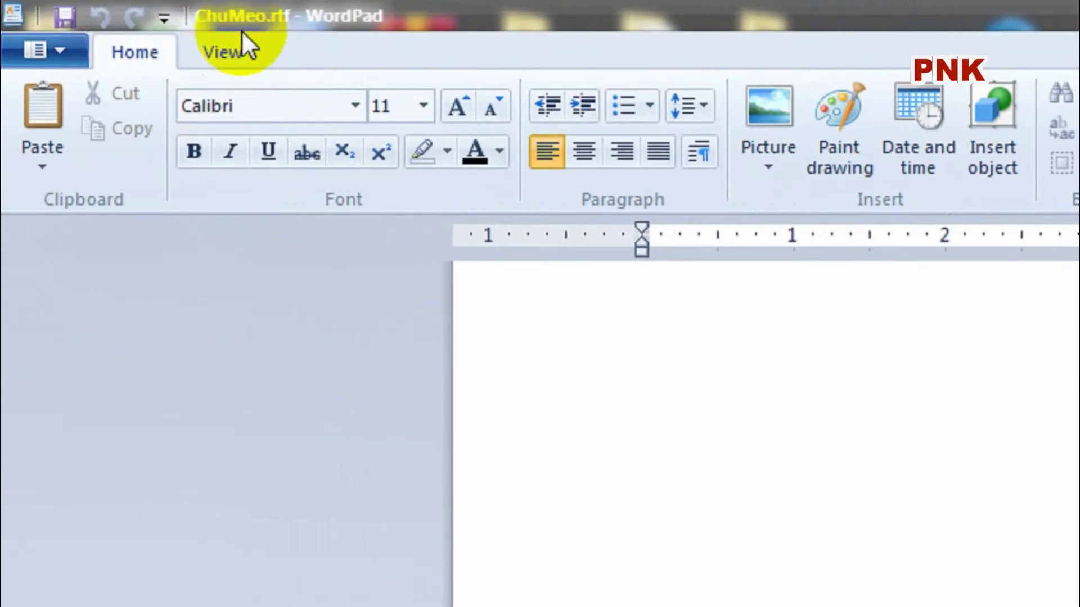
click(56, 51)
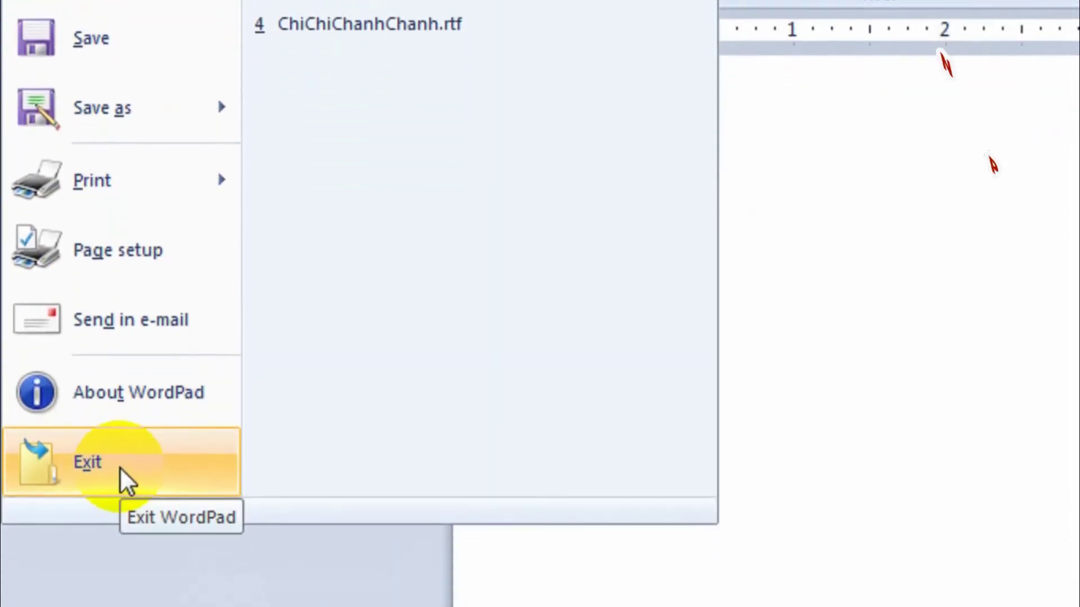
click(119, 508)
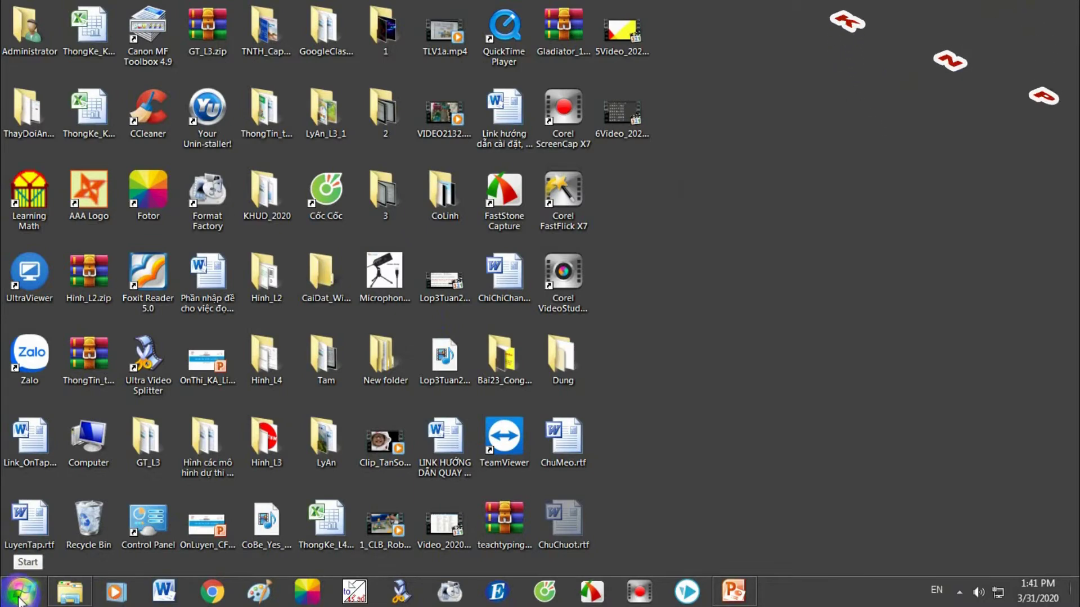
- Start WordPad from the Accessories program group
click(20, 600)
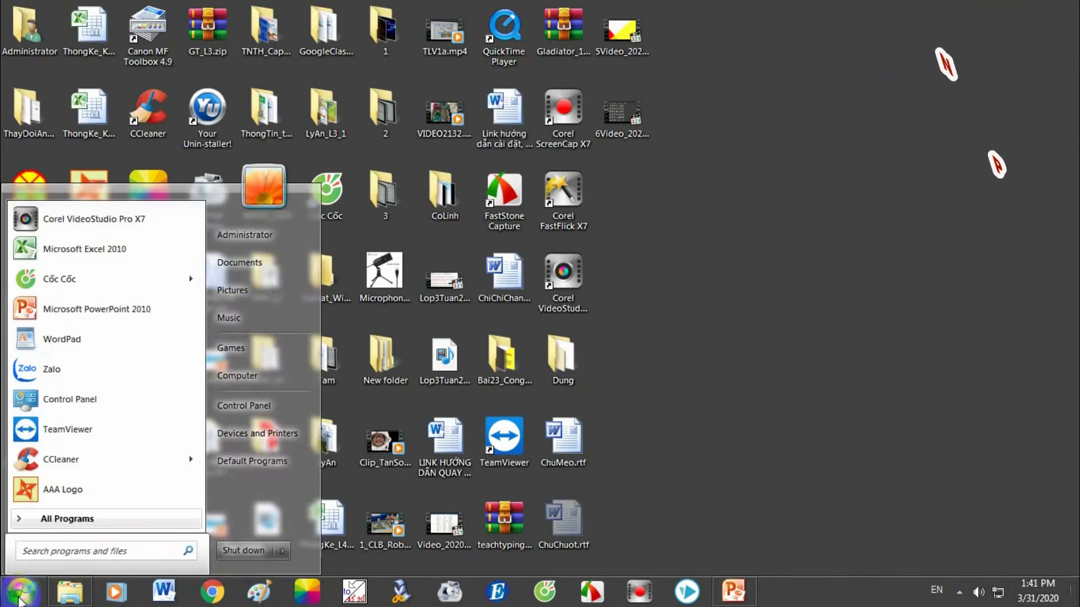
click(123, 518)
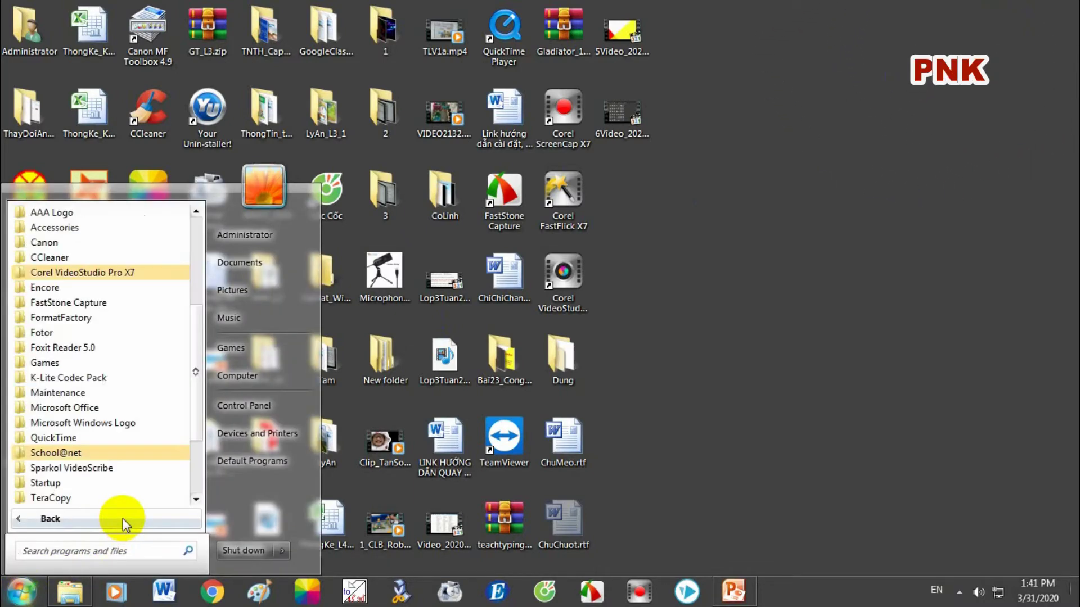
click(99, 231)
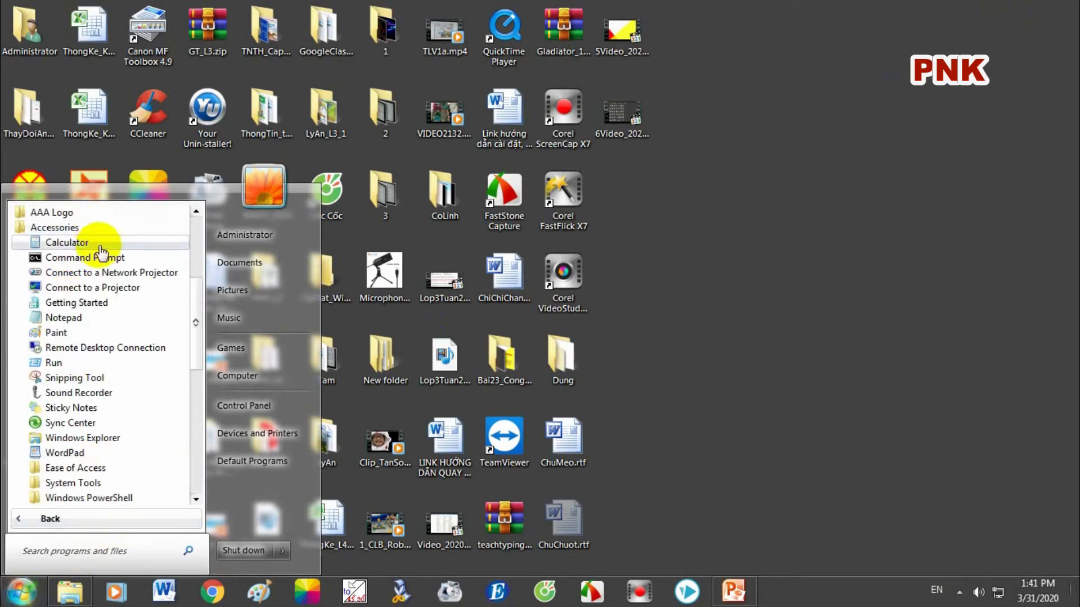
click(100, 447)
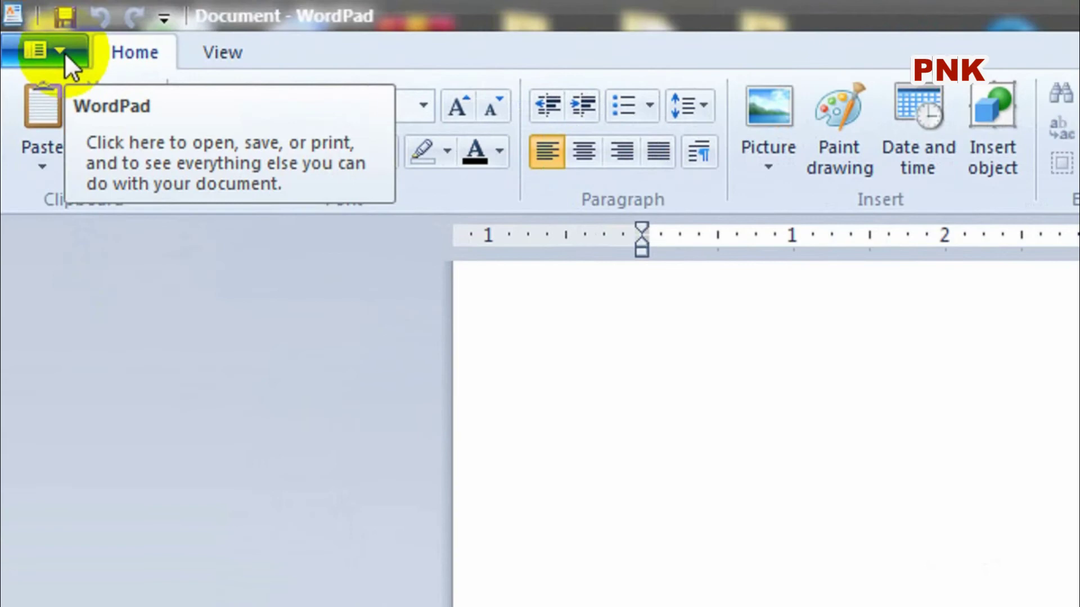
- Open the saved document ChuChuot.rtf from the Desktop
click(42, 35)
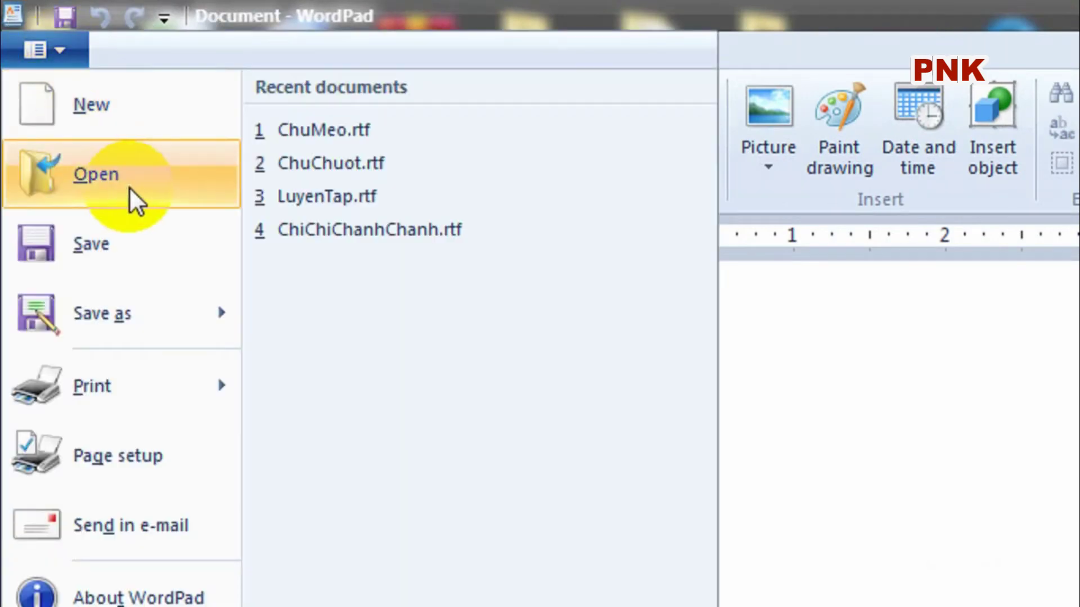
click(129, 184)
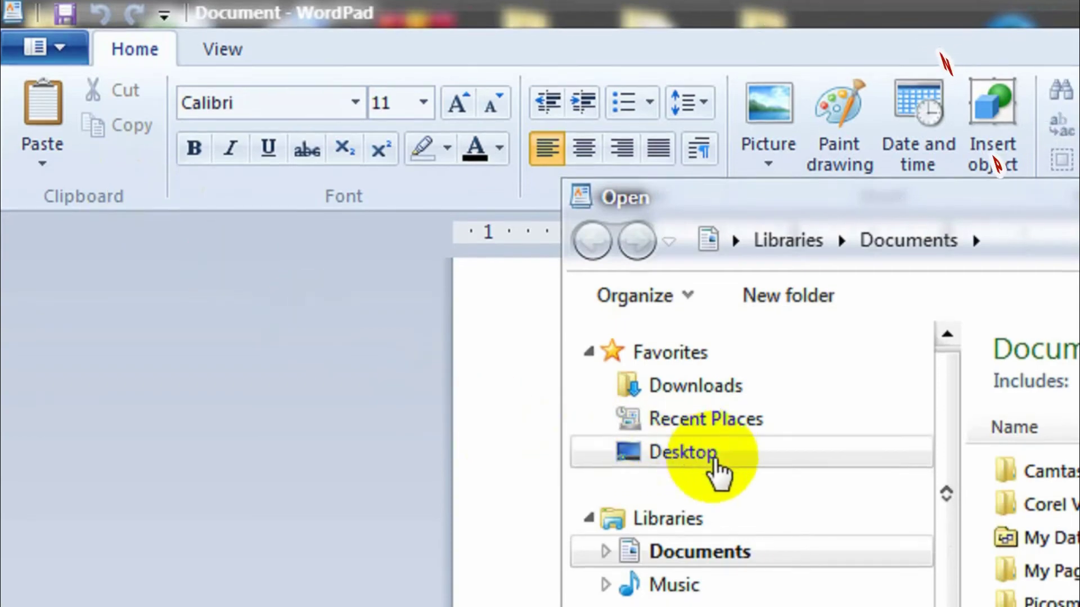
click(730, 452)
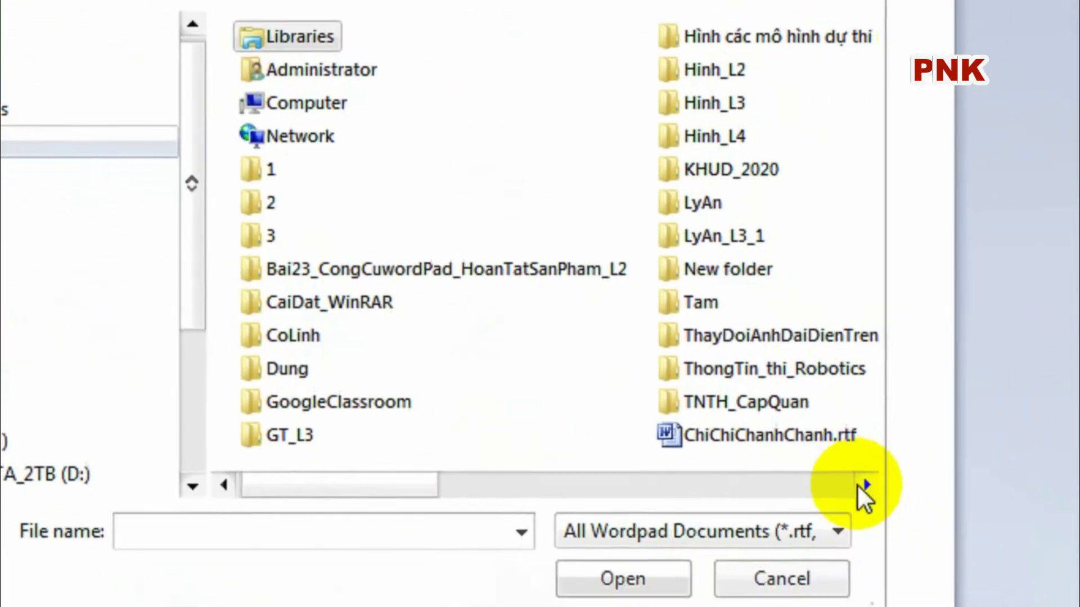
click(857, 482)
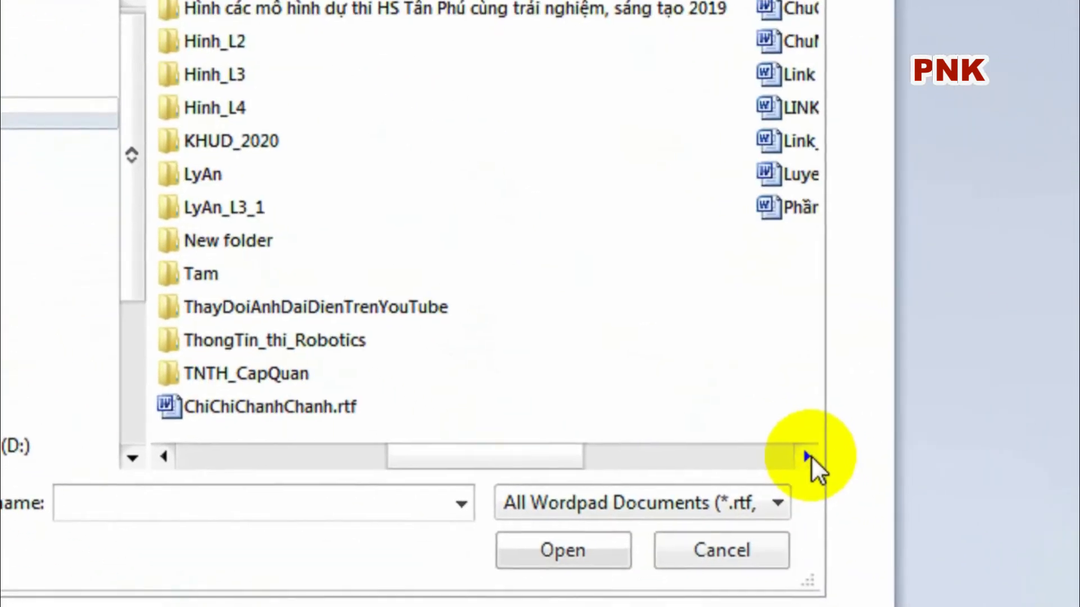
click(811, 456)
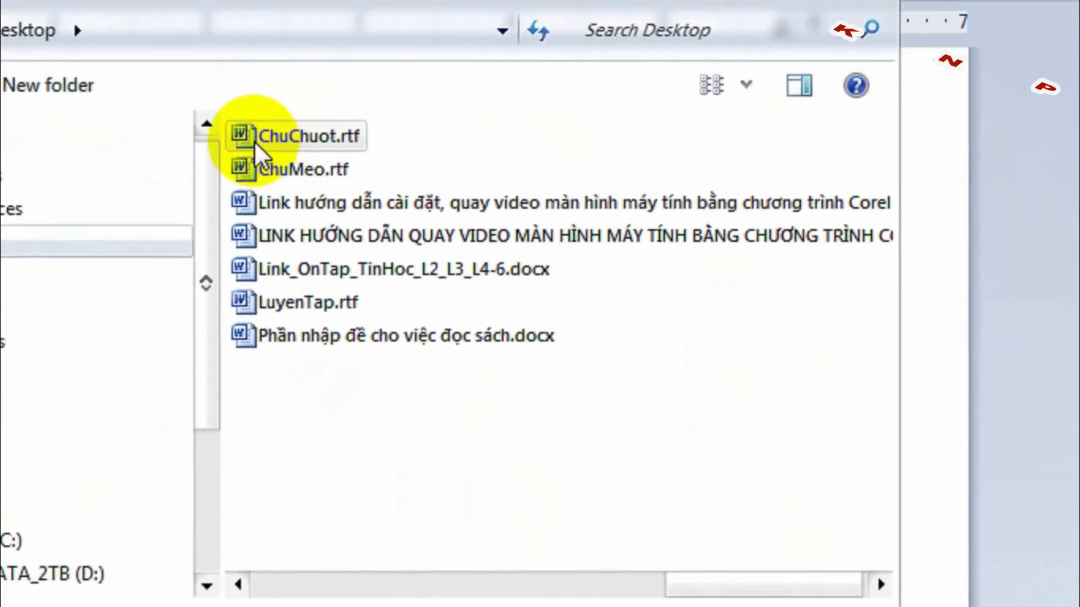
click(270, 152)
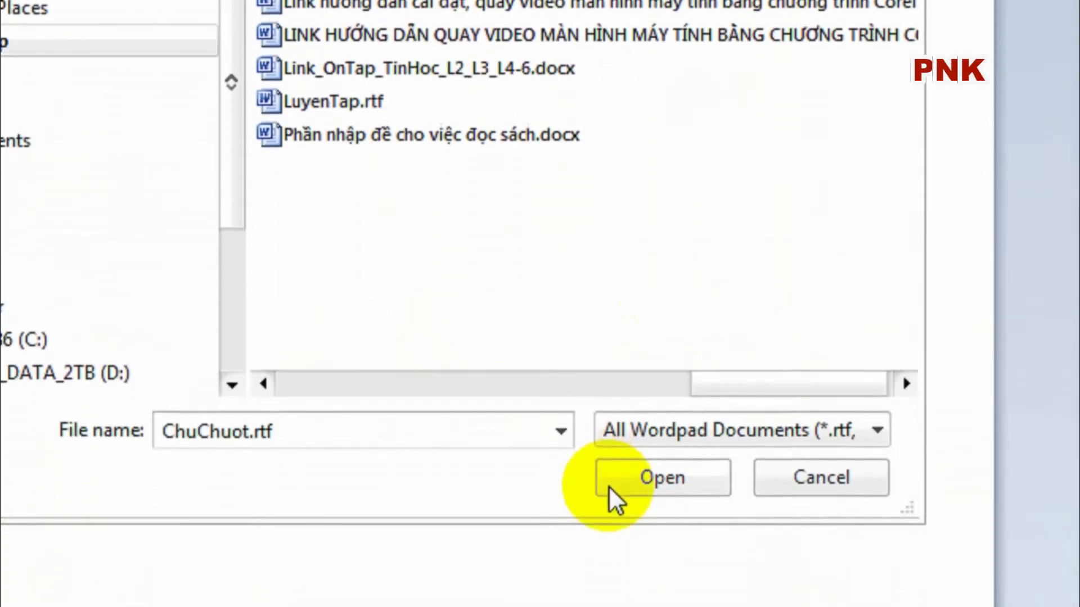
click(609, 559)
click(609, 450)
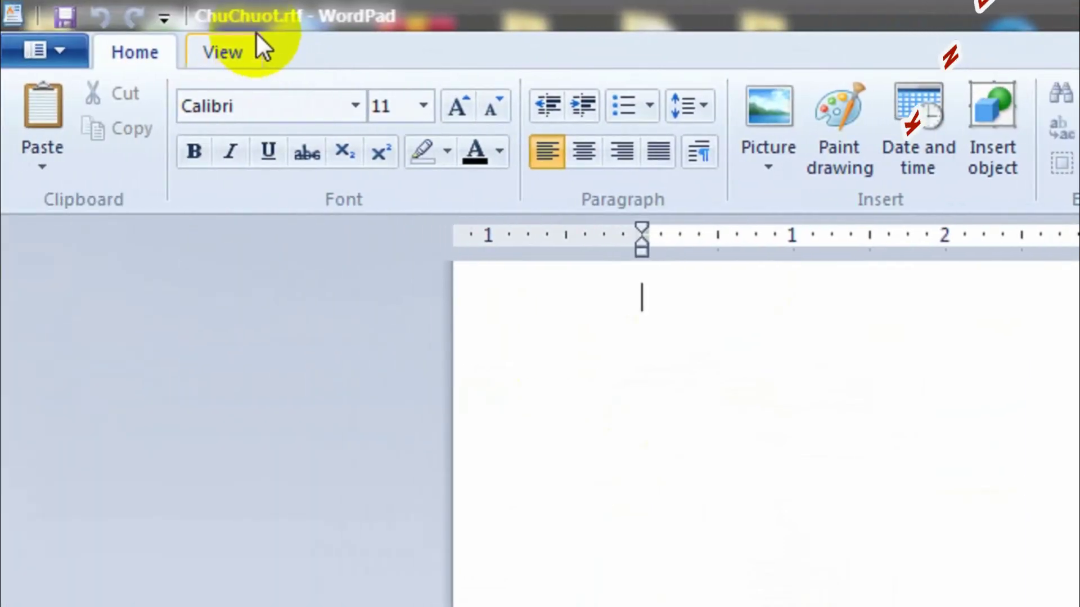
- Exit WordPad, closing the ChuChuot.rtf document
click(255, 31)
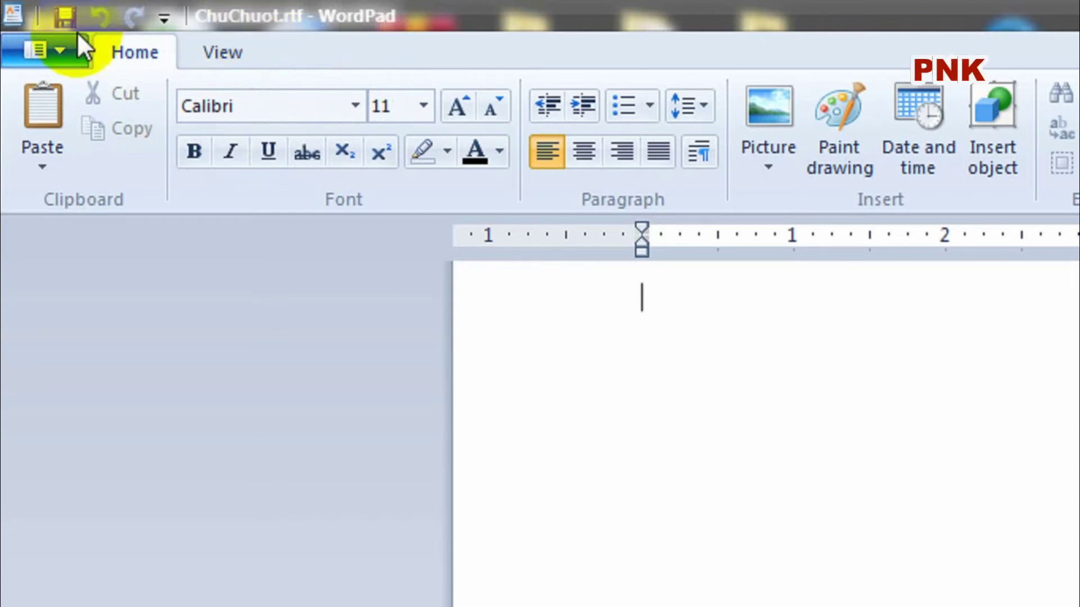
click(68, 46)
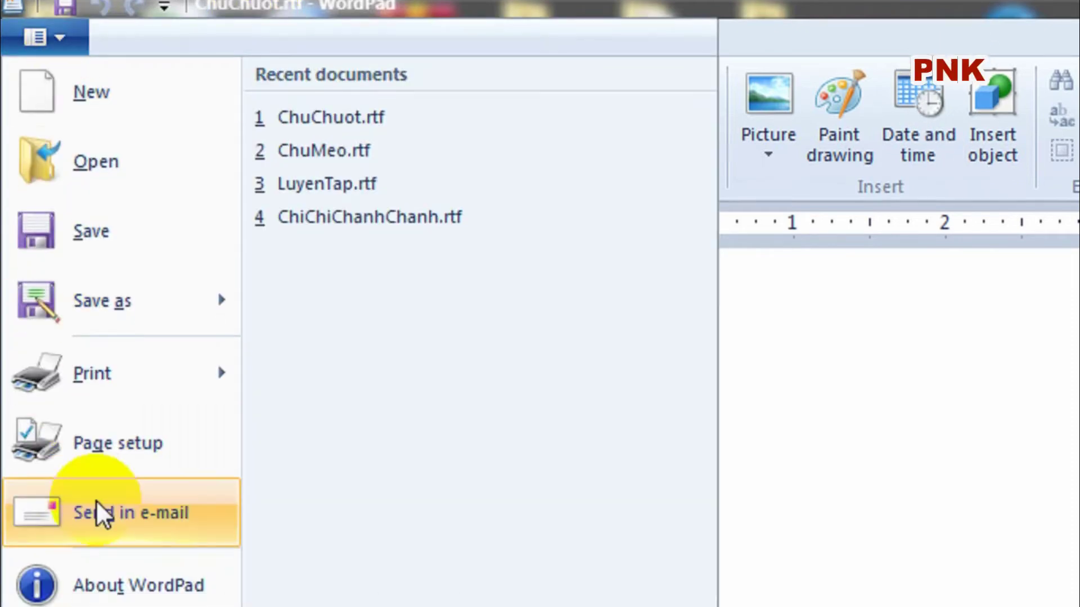
click(124, 481)
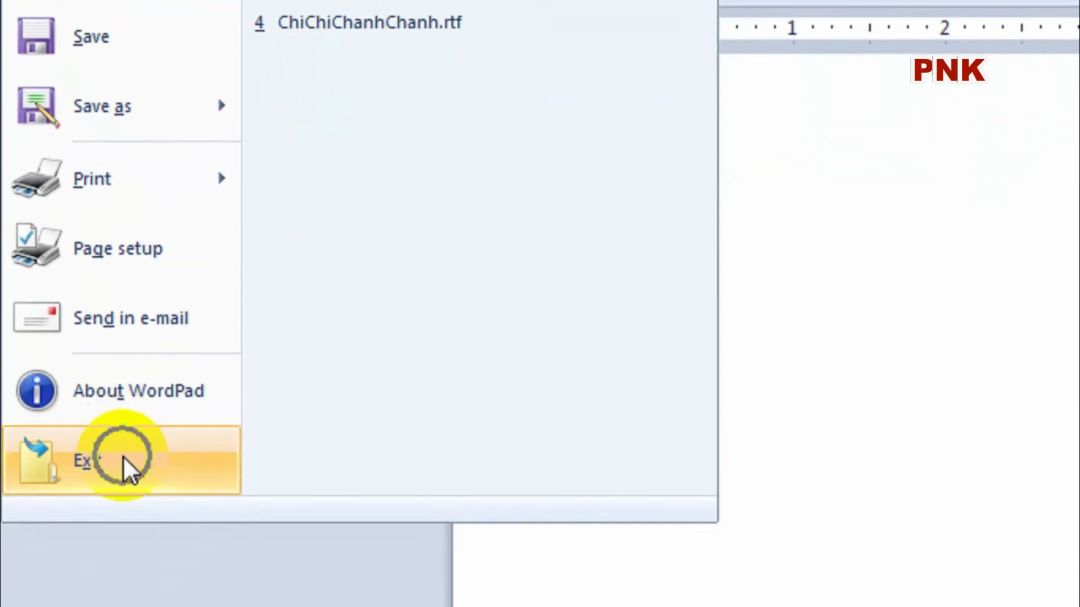